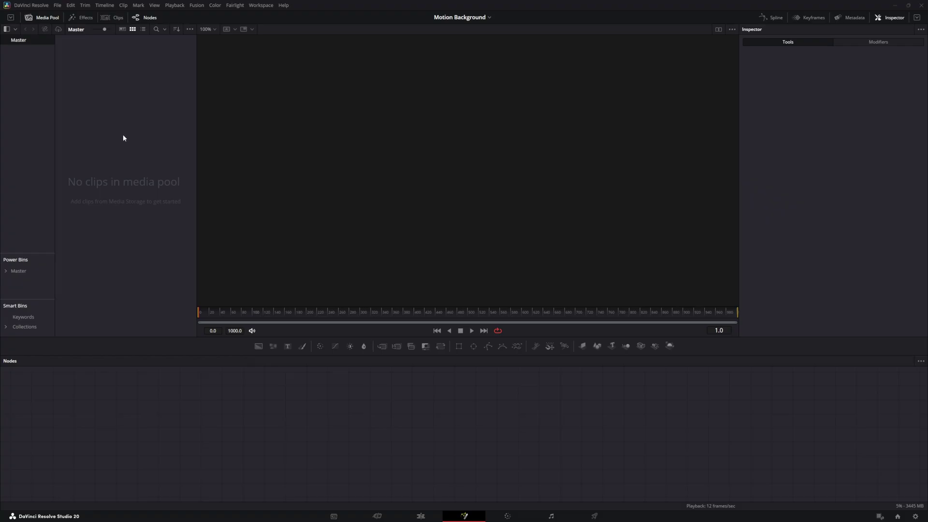
# Create a new Fusion Composition clip in the empty media pool with default settings
pyautogui.rightClick(106, 154)
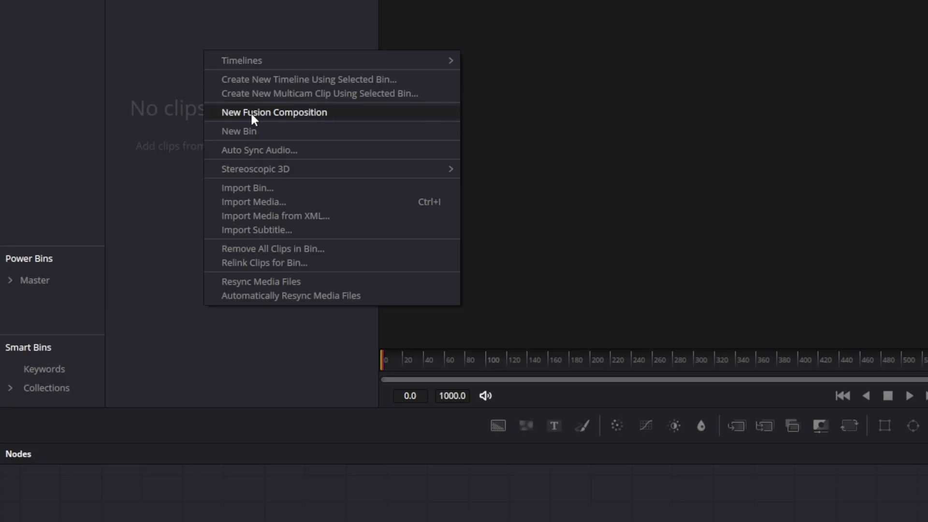
pyautogui.click(253, 115)
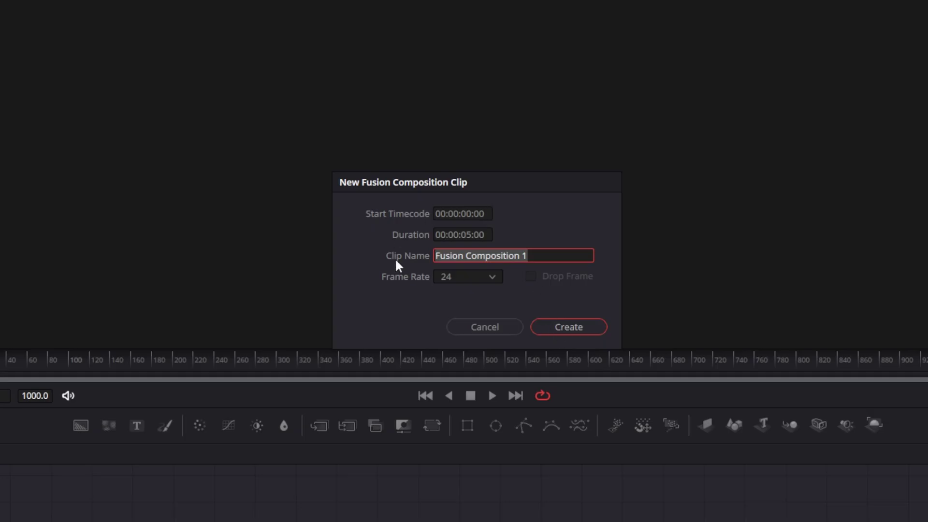
pyautogui.click(561, 328)
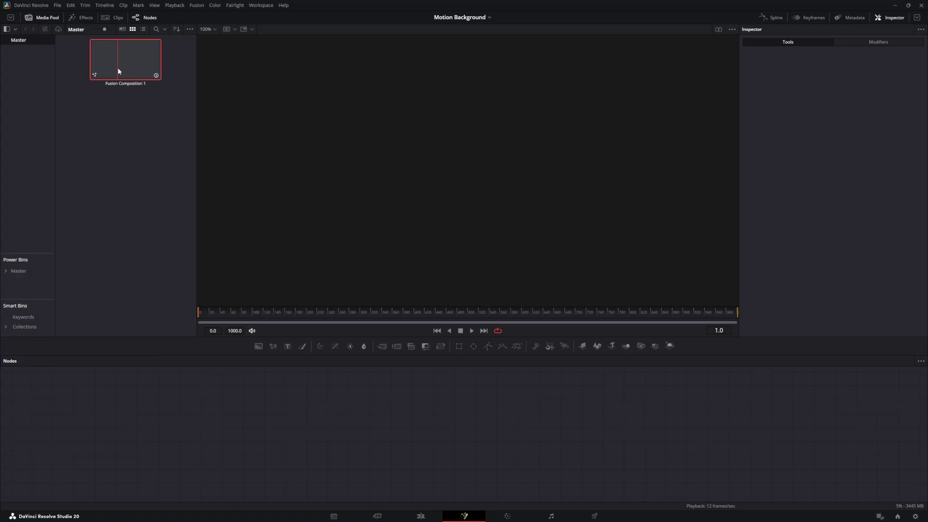
# Open Fusion Composition 1 and add a Background node feeding MediaOut1
pyautogui.doubleClick(118, 71)
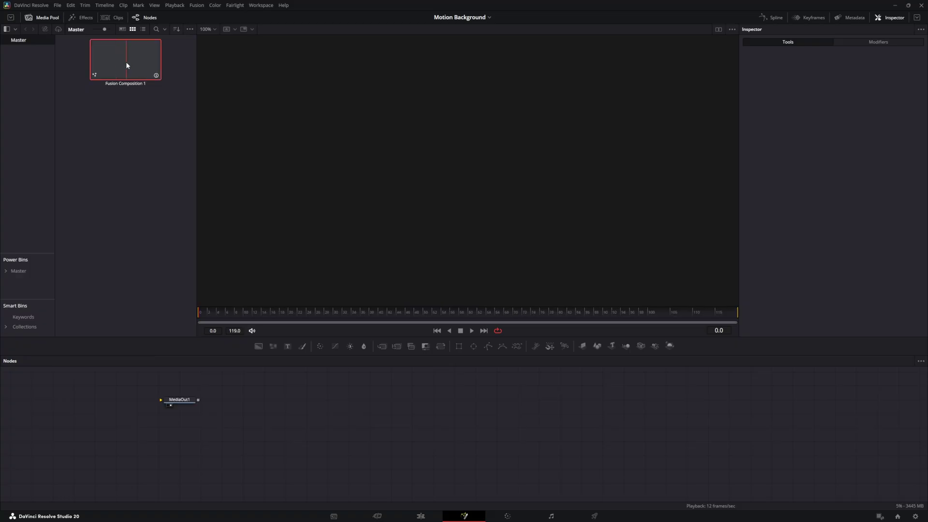
pyautogui.moveTo(182, 410); pyautogui.dragTo(553, 446)
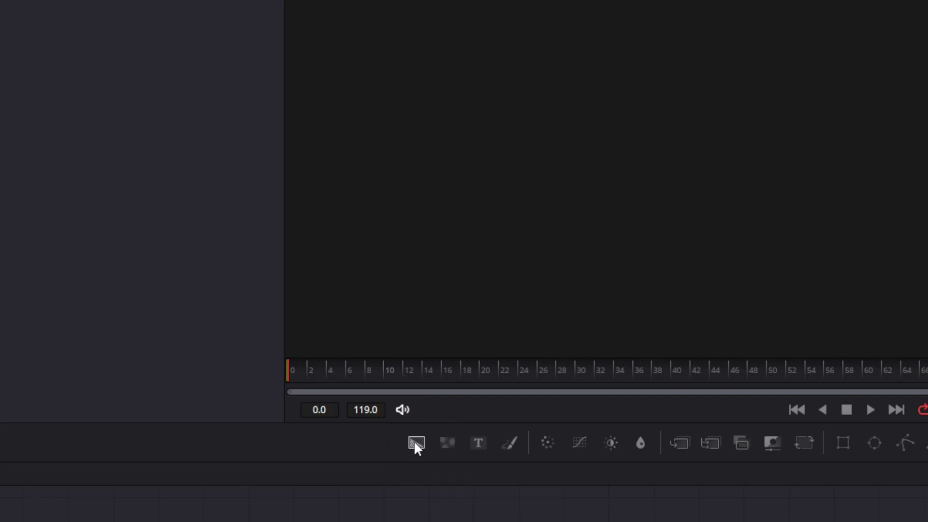
pyautogui.moveTo(415, 442); pyautogui.dragTo(544, 443)
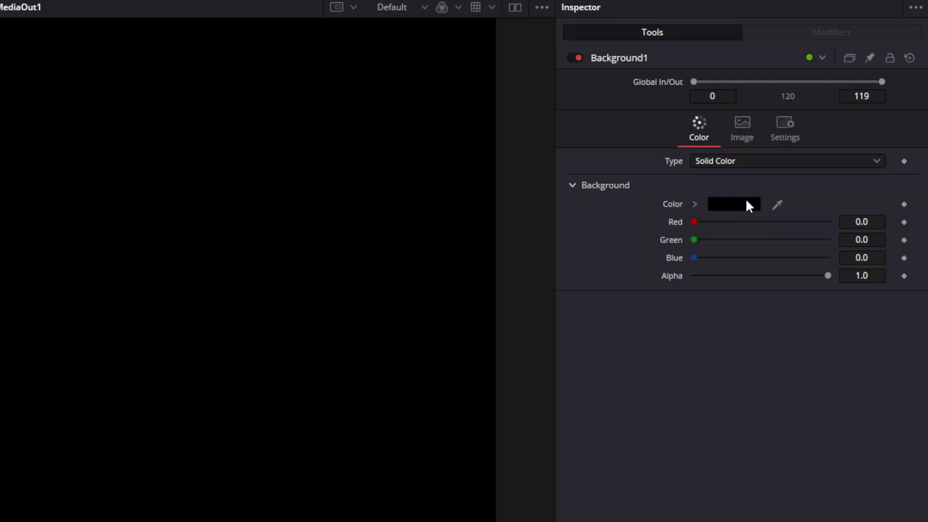
# Set Background1's colour to pure blue and switch its type to a Four Corner gradient
pyautogui.click(746, 203)
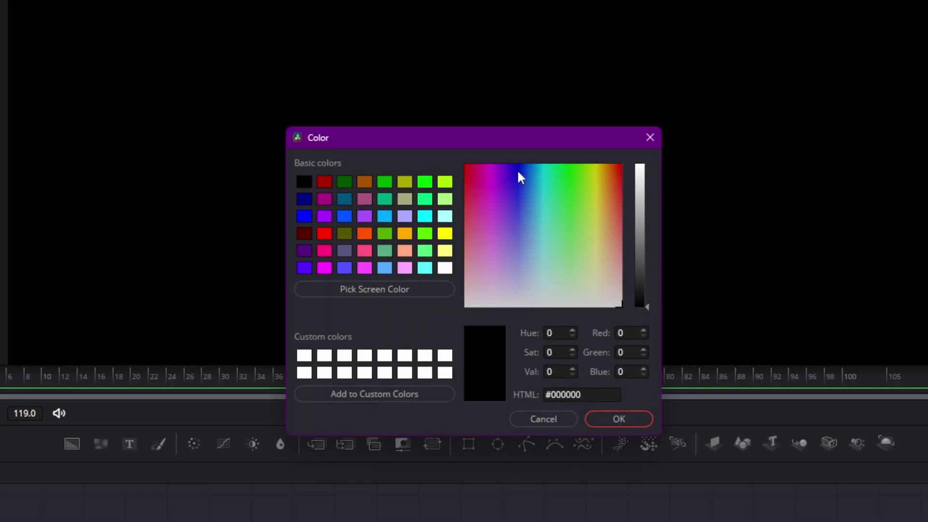
pyautogui.click(516, 170)
pyautogui.click(304, 215)
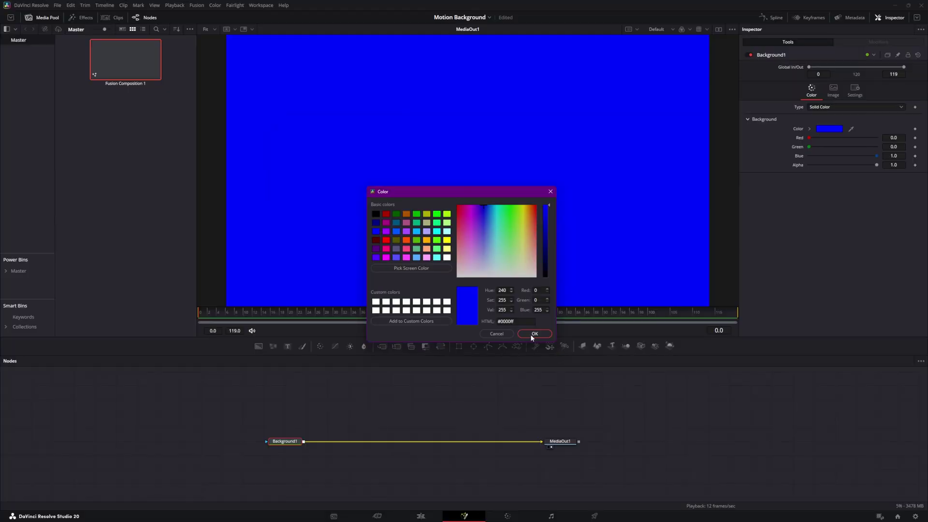
pyautogui.click(618, 418)
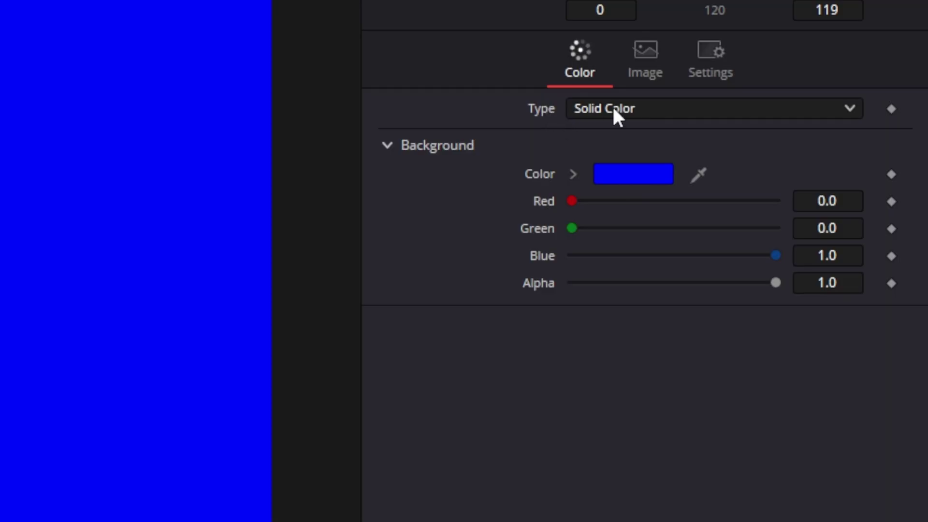
pyautogui.click(823, 105)
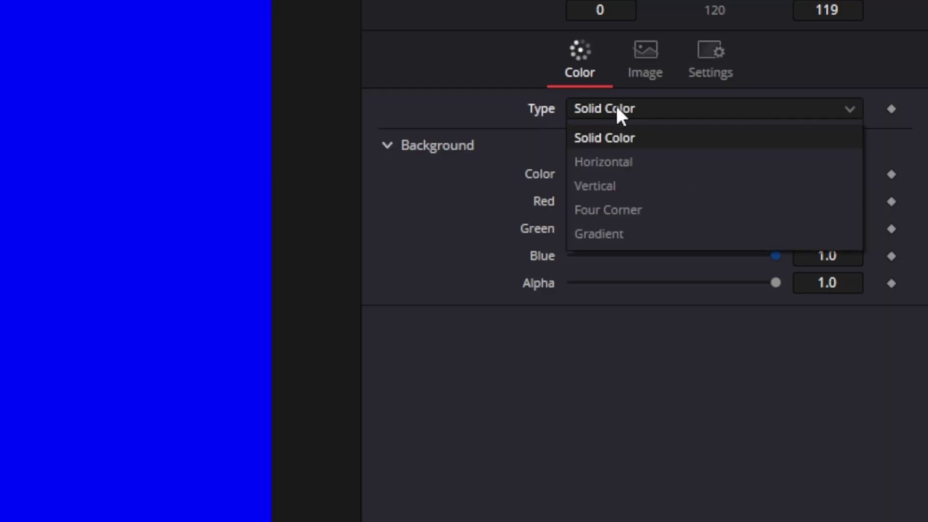
pyautogui.click(616, 210)
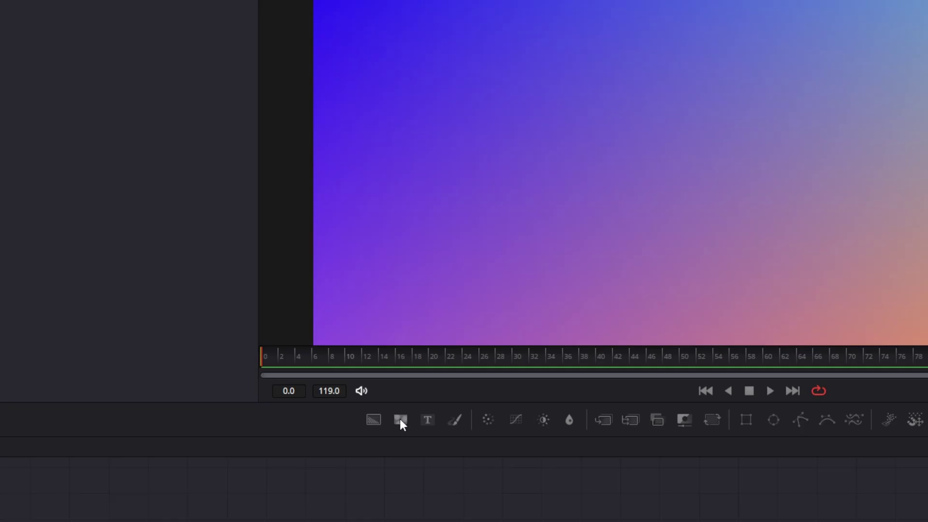
# Add a FastNoise node and merge it over Background1 through Merge1
pyautogui.moveTo(273, 346); pyautogui.dragTo(332, 402)
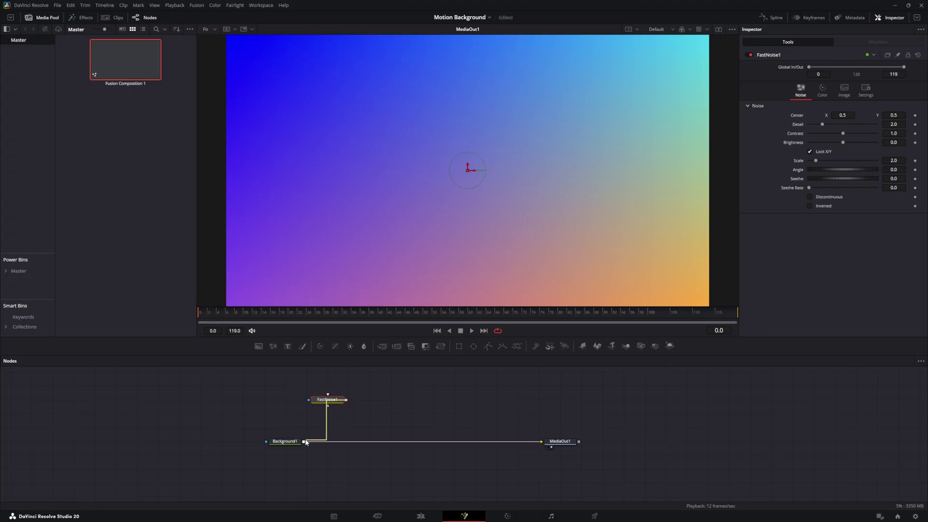
pyautogui.moveTo(304, 443); pyautogui.dragTo(348, 441)
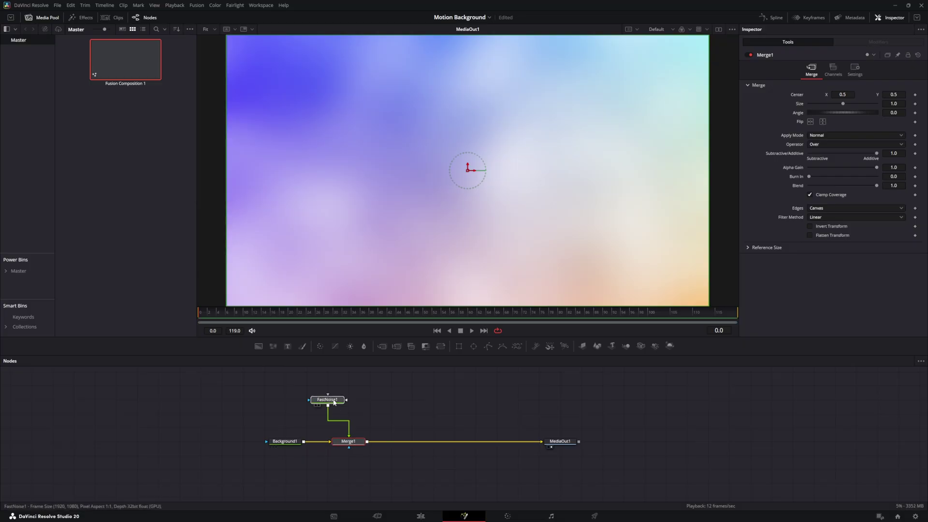
pyautogui.moveTo(333, 402); pyautogui.dragTo(355, 402)
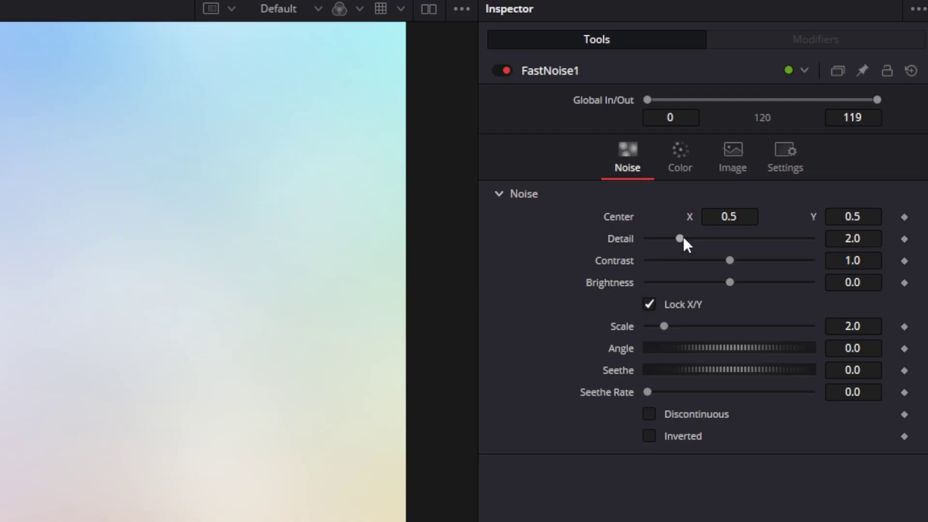
# Tune the FastNoise Detail down to about 0.7, adjust its Seethe, and preview the animation
pyautogui.moveTo(682, 234); pyautogui.dragTo(752, 233)
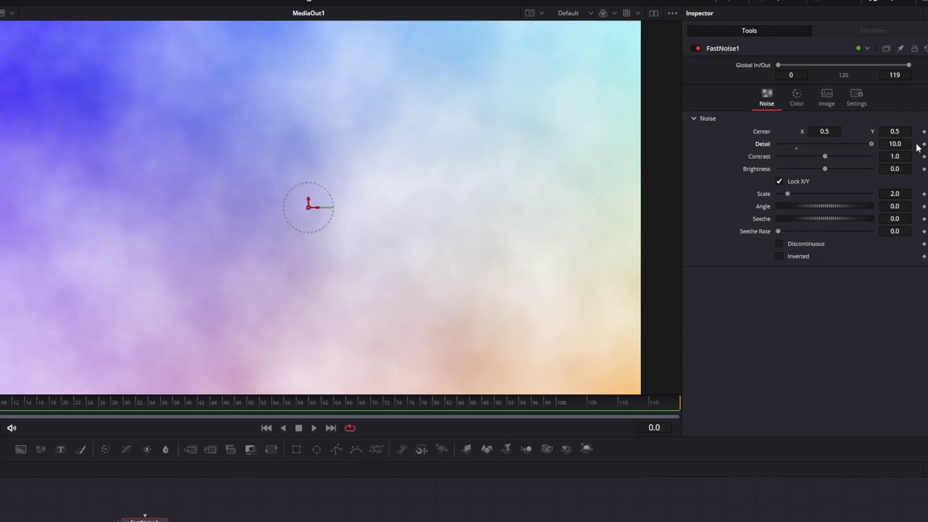
pyautogui.moveTo(811, 238); pyautogui.dragTo(661, 248)
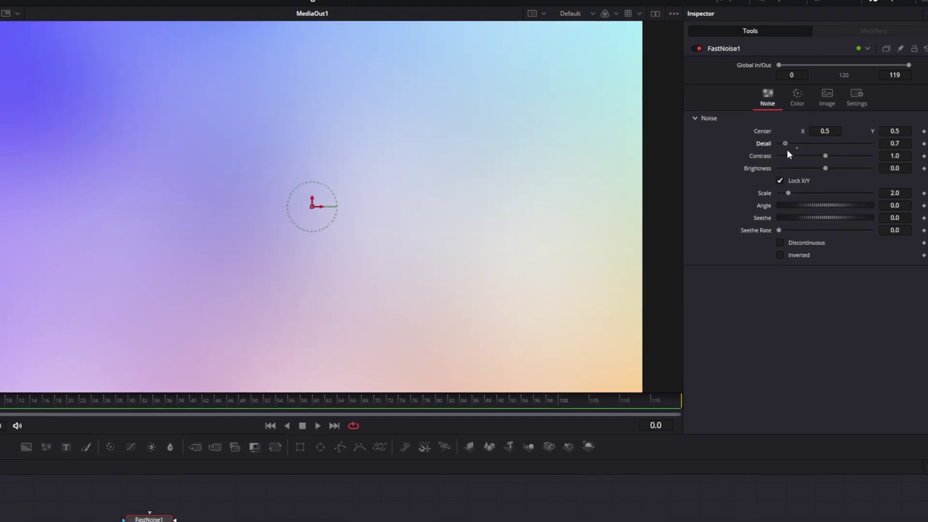
pyautogui.moveTo(786, 150); pyautogui.dragTo(821, 161)
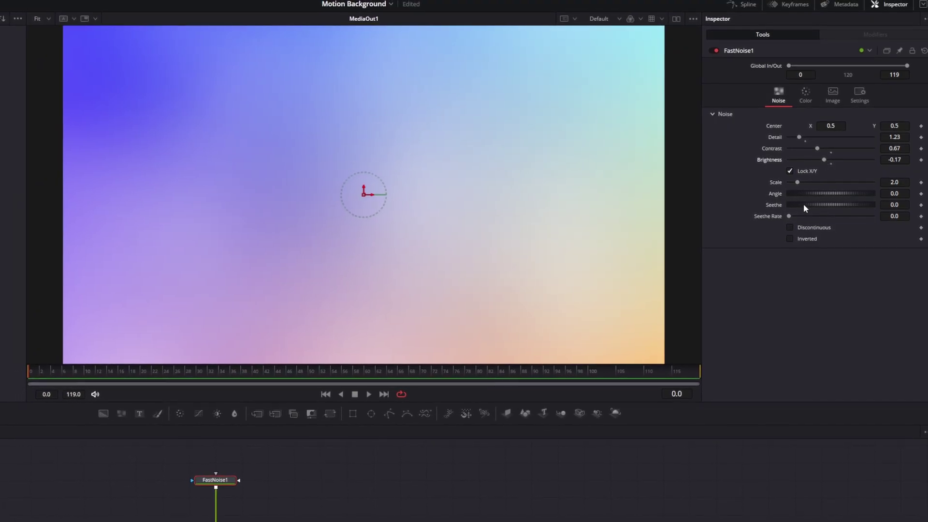
pyautogui.moveTo(804, 203); pyautogui.dragTo(856, 207)
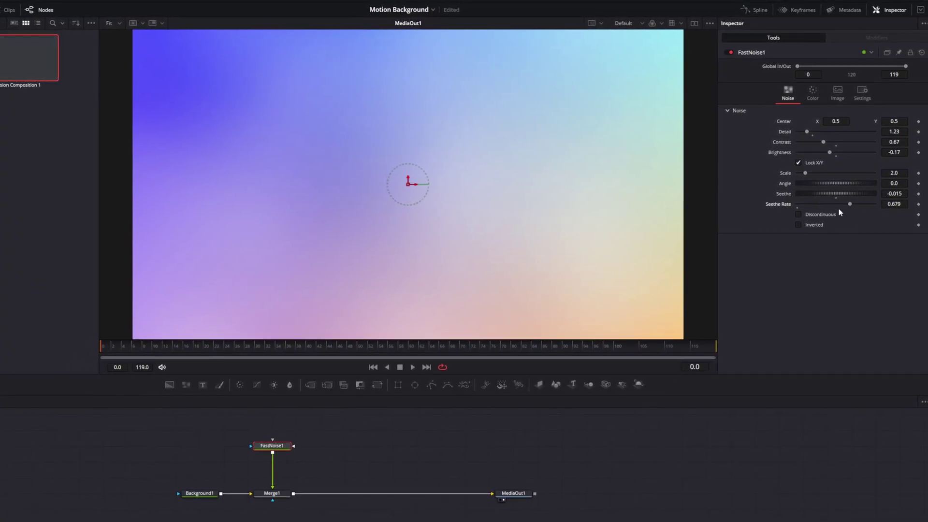
pyautogui.click(420, 362)
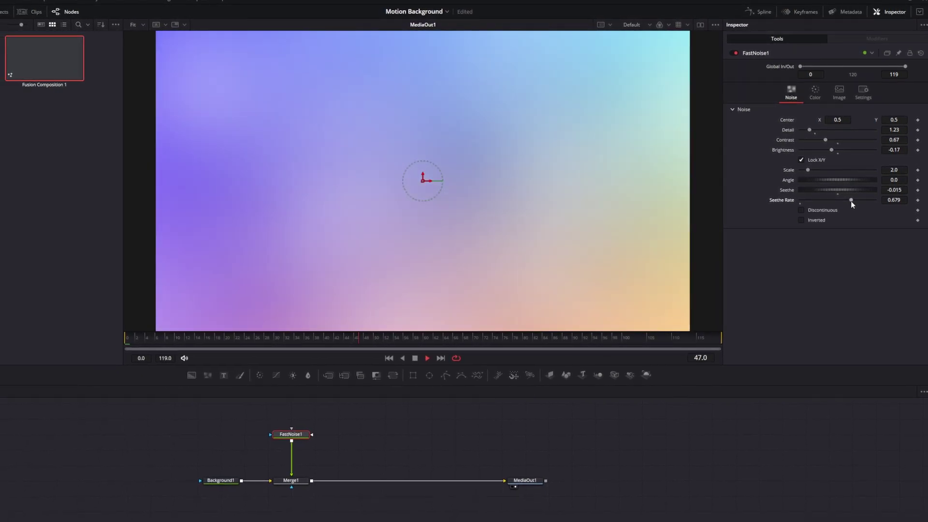
# Lower the FastNoise Seethe Rate to 0.118, then select Merge1 to view its settings
pyautogui.moveTo(850, 199); pyautogui.dragTo(813, 194)
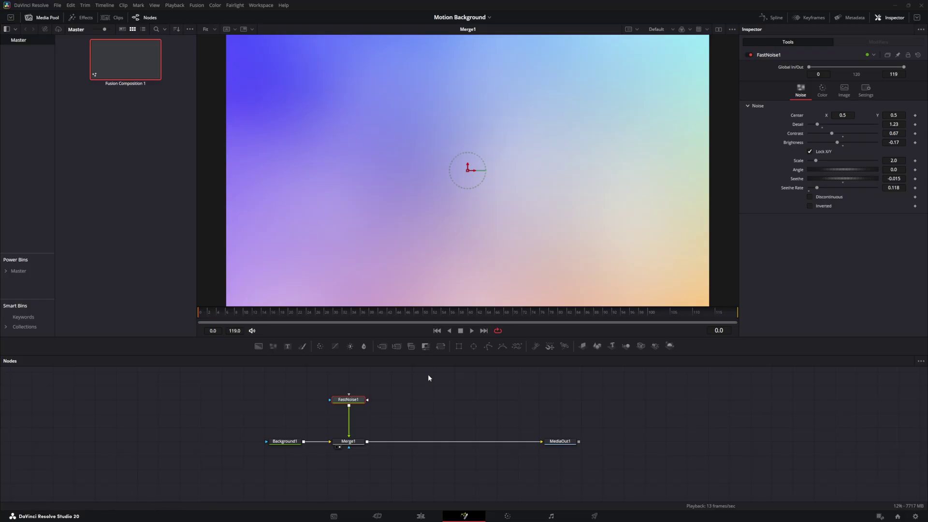
pyautogui.click(347, 443)
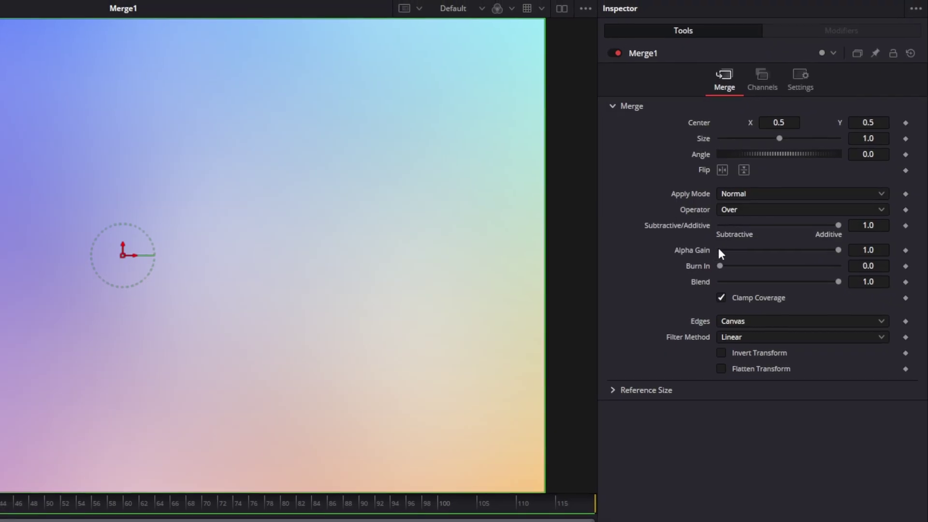
pyautogui.moveTo(820, 285); pyautogui.dragTo(583, 326)
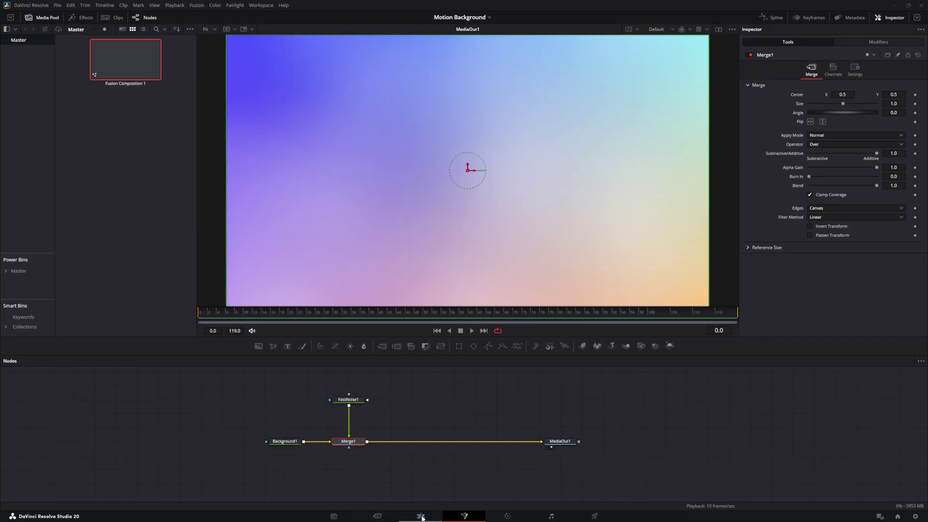
# On the Edit page, place Fusion Composition 1 on a new timeline, trim it to 00:00:04:20, and play it
pyautogui.click(422, 517)
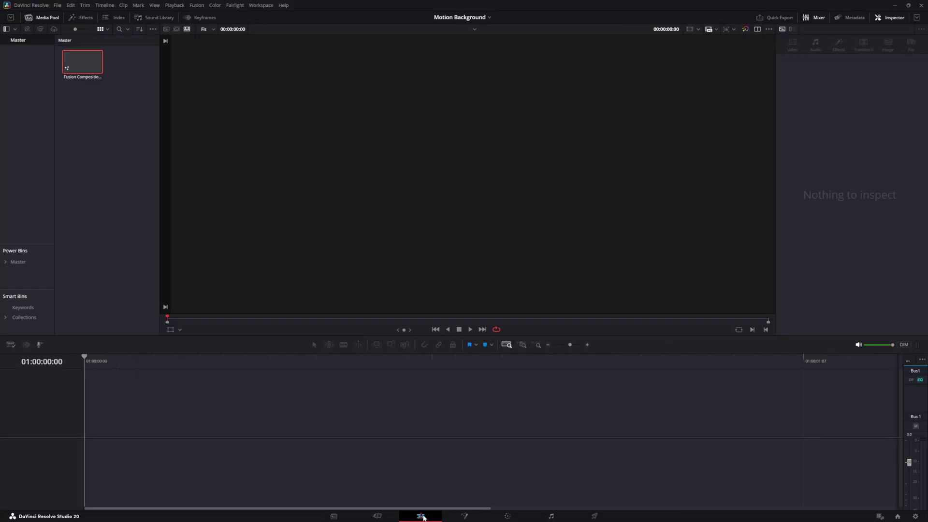
pyautogui.moveTo(93, 68); pyautogui.dragTo(86, 423)
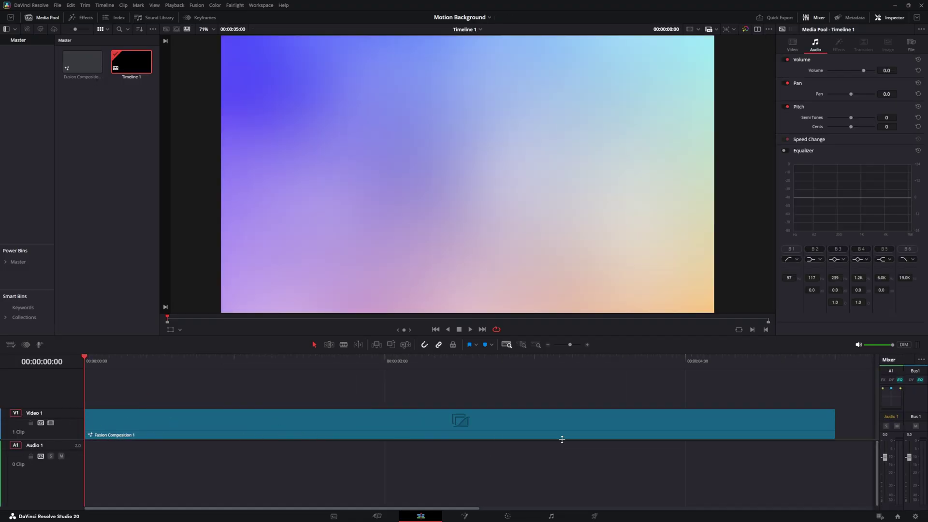
pyautogui.click(832, 424)
pyautogui.moveTo(832, 424); pyautogui.dragTo(808, 425)
pyautogui.click(471, 329)
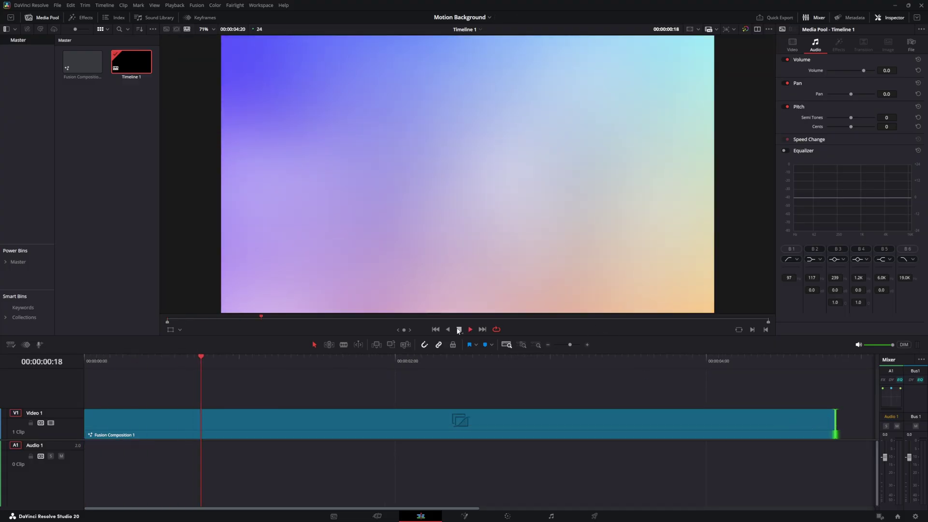
pyautogui.click(132, 413)
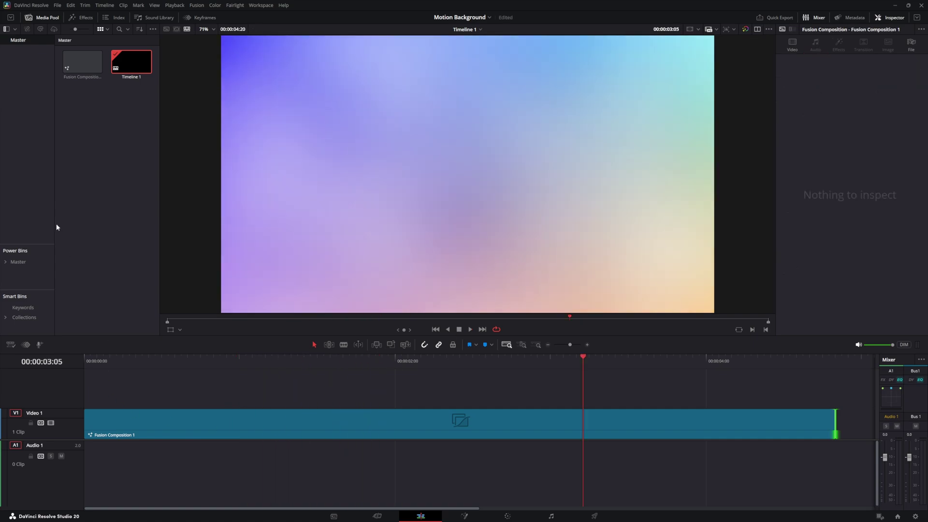
# Add a Text title on Video 2, trimmed to end with the background clip
pyautogui.click(81, 18)
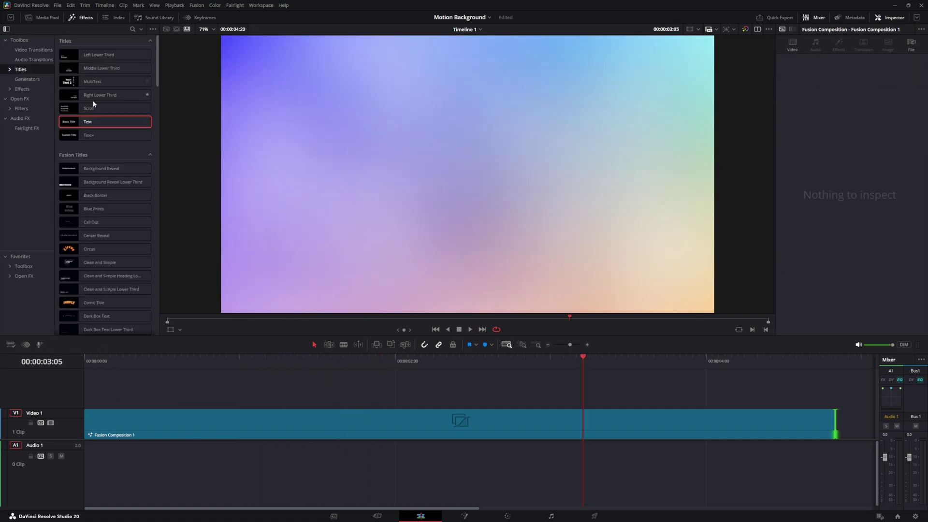
pyautogui.moveTo(90, 123); pyautogui.dragTo(131, 387)
pyautogui.moveTo(833, 389); pyautogui.dragTo(810, 389)
# Replace the placeholder title text with ANIMATED BACKGROUND
pyautogui.click(481, 400)
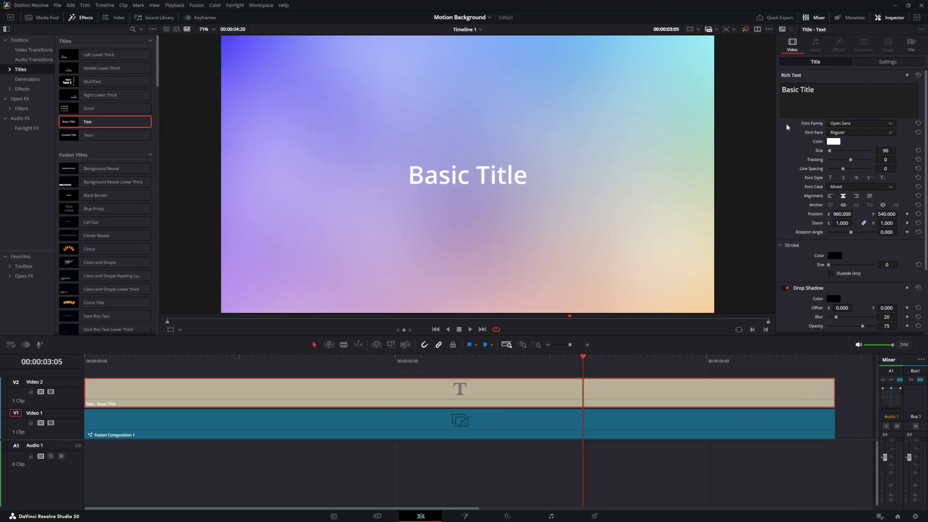
pyautogui.click(829, 88)
pyautogui.hotkey('ctrl', 'a')
pyautogui.write('ANIMATED BACKGROUND')
# Set the title font to Lato Bold and its colour to black
pyautogui.click(857, 124)
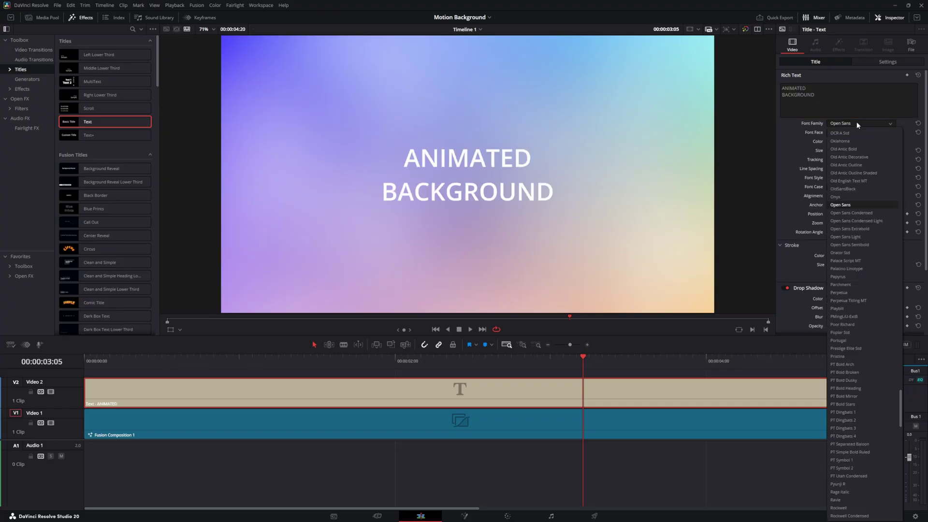
pyautogui.press('l')
pyautogui.click(854, 135)
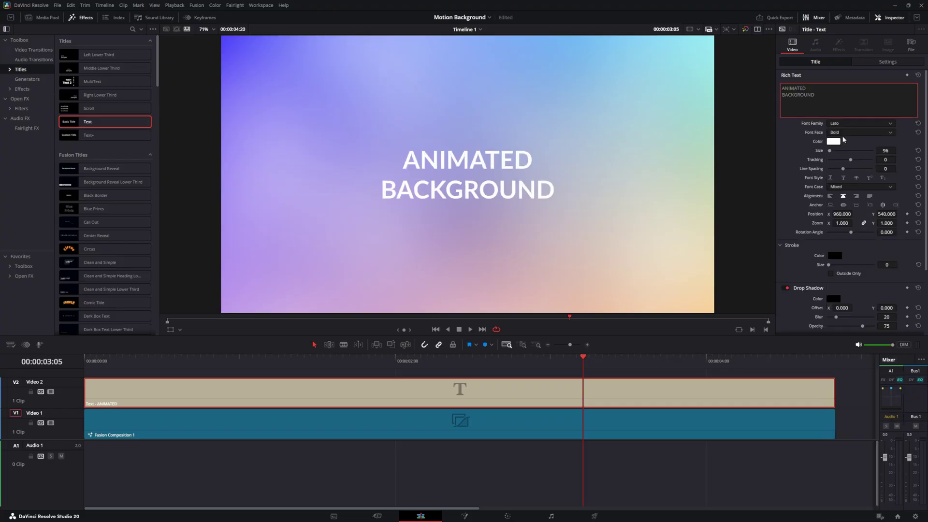
pyautogui.click(833, 141)
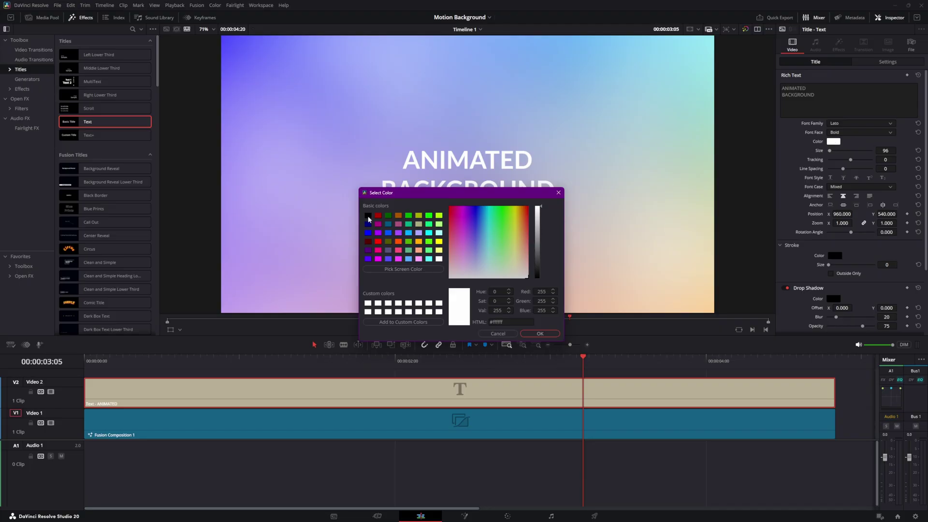
pyautogui.click(368, 219)
pyautogui.click(540, 333)
pyautogui.scroll(-2, 833, 259)
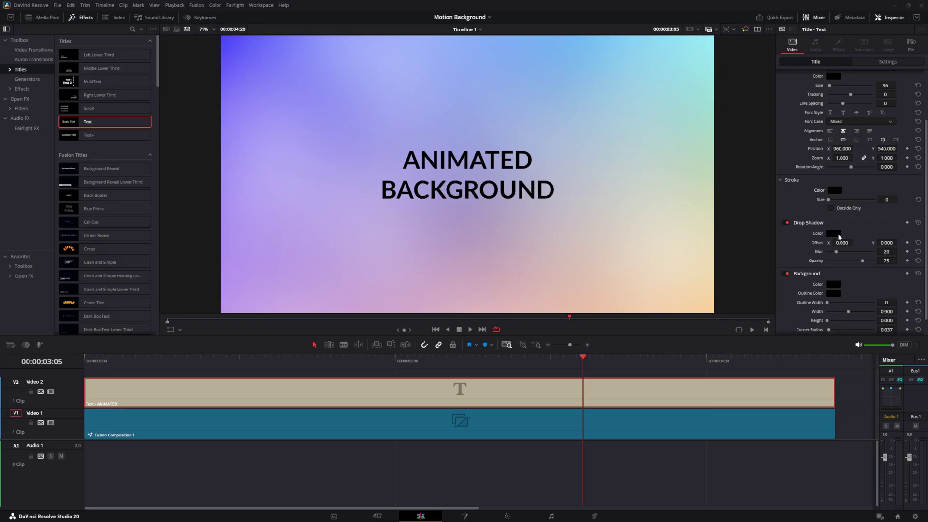
# Give the title a vivid red drop shadow with Offset X 9 and Y -10
pyautogui.click(838, 236)
pyautogui.click(452, 212)
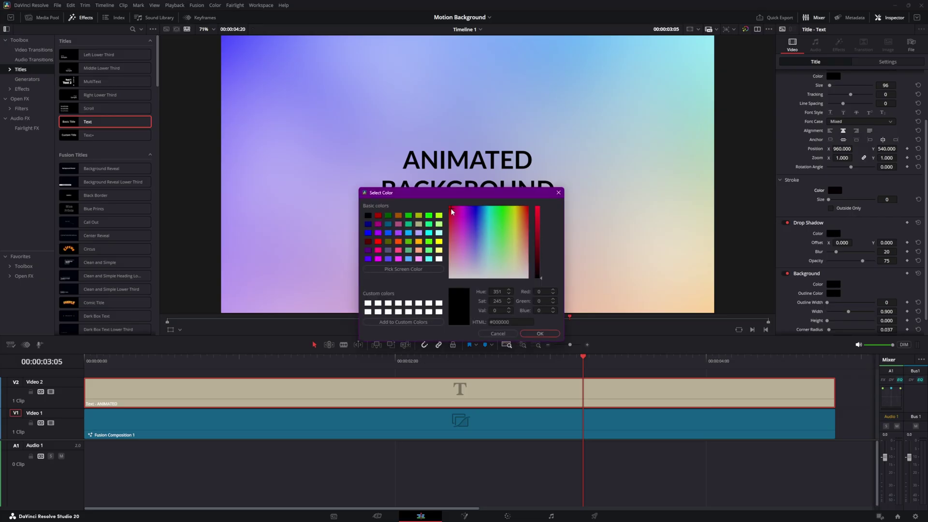
pyautogui.click(537, 213)
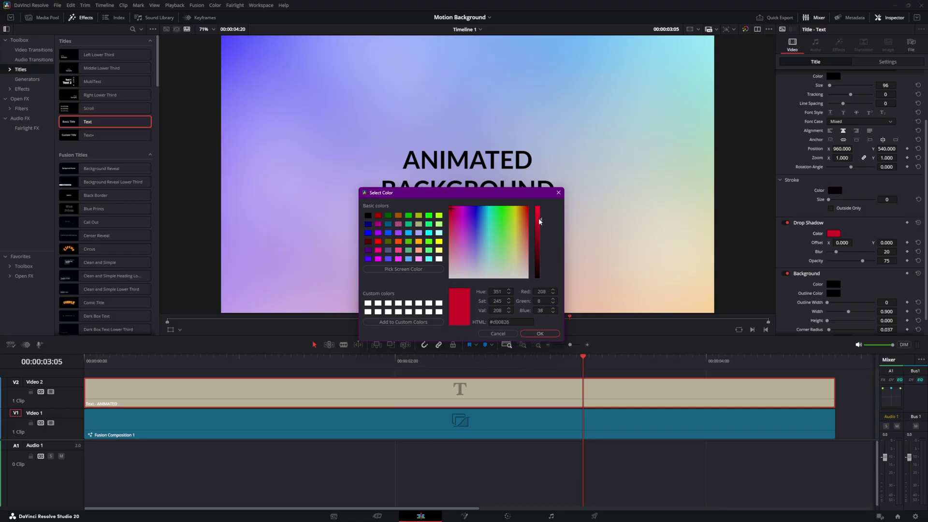
pyautogui.click(537, 333)
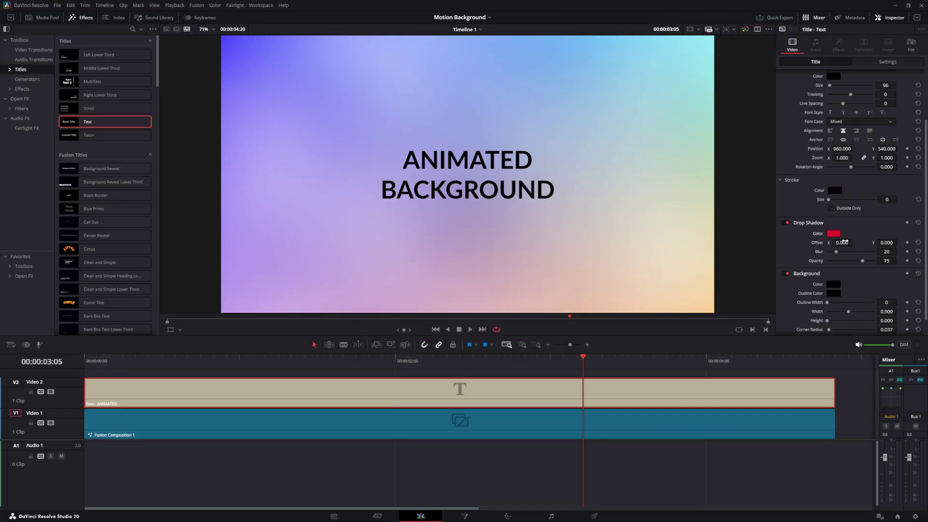
pyautogui.moveTo(841, 243); pyautogui.dragTo(876, 242)
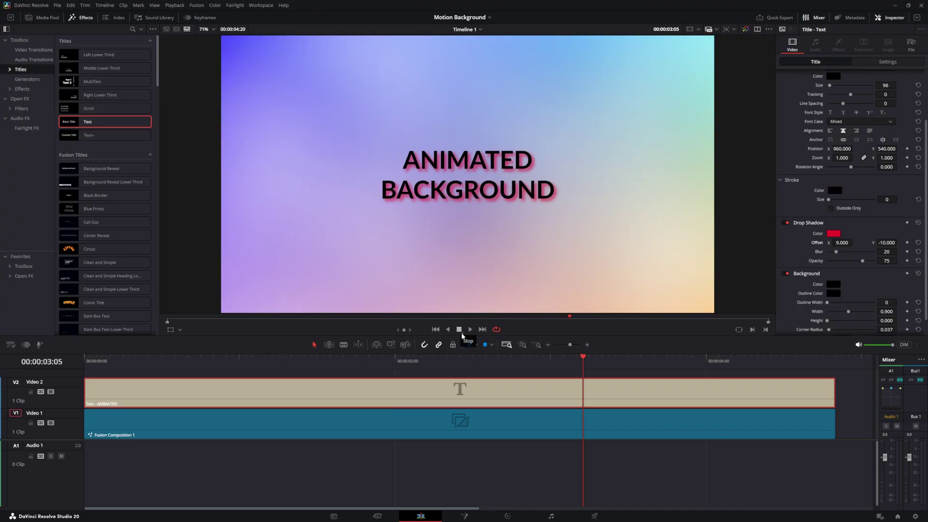
pyautogui.click(469, 330)
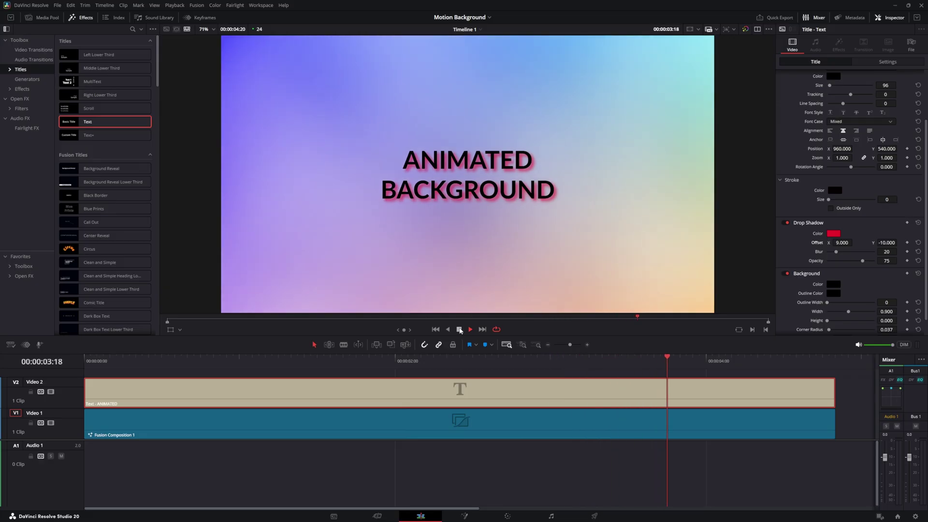
pyautogui.click(459, 330)
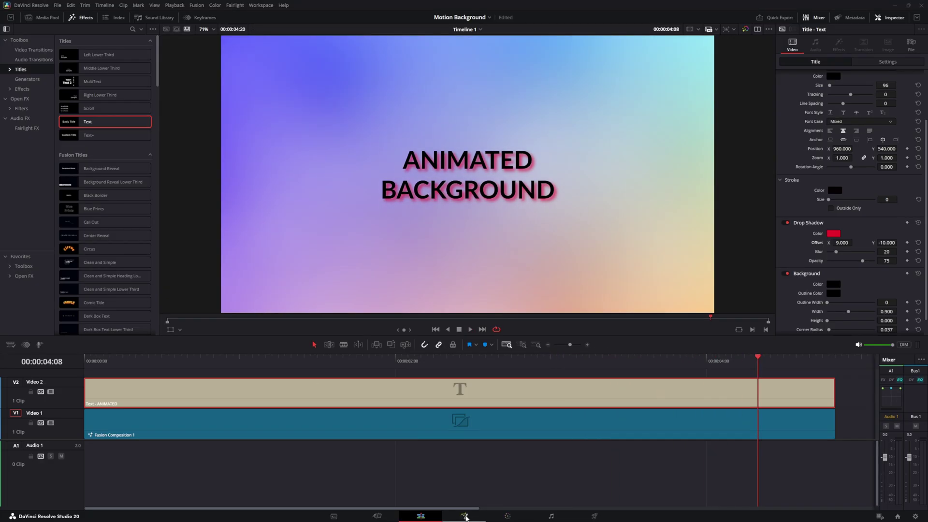
# On the Fusion page, search the shape tools and add an unconnected sStar node
pyautogui.click(465, 516)
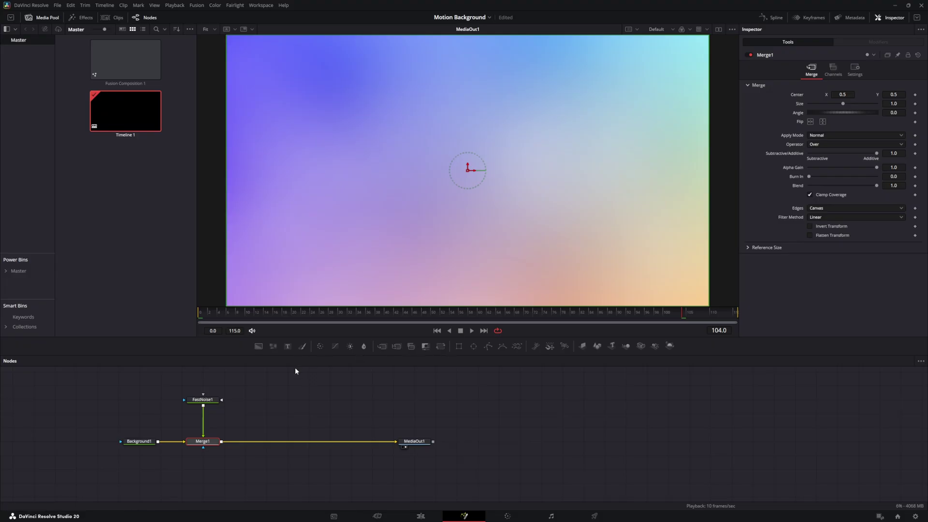
pyautogui.click(281, 399)
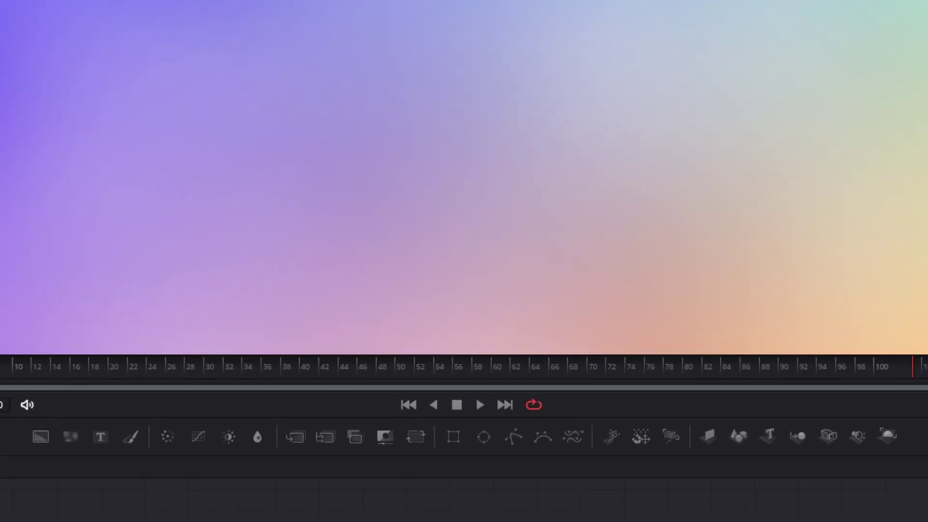
pyautogui.hotkey('shift', 'space')
pyautogui.write('Ellipse')
pyautogui.write('SPA')
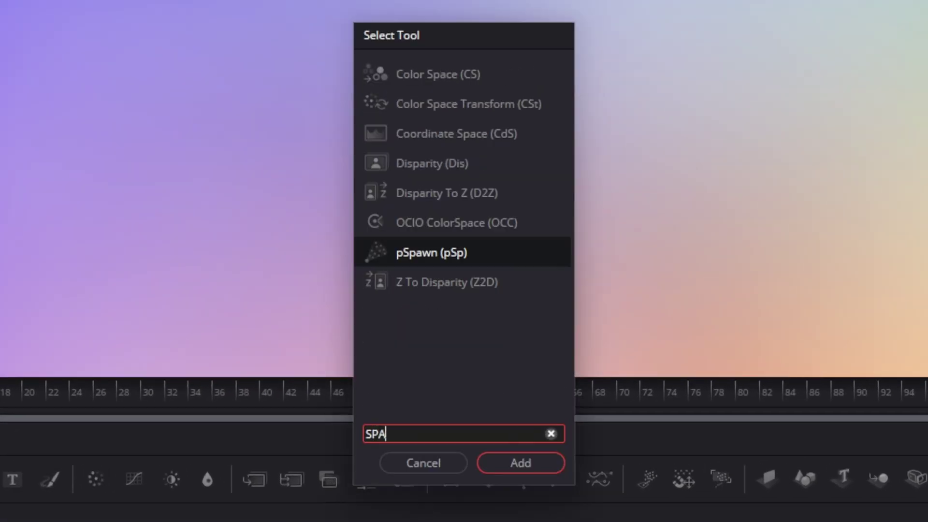
pyautogui.press('BackSpace')
pyautogui.press('BackSpace')
pyautogui.write('HAPE')
pyautogui.scroll(-3, 439, 240)
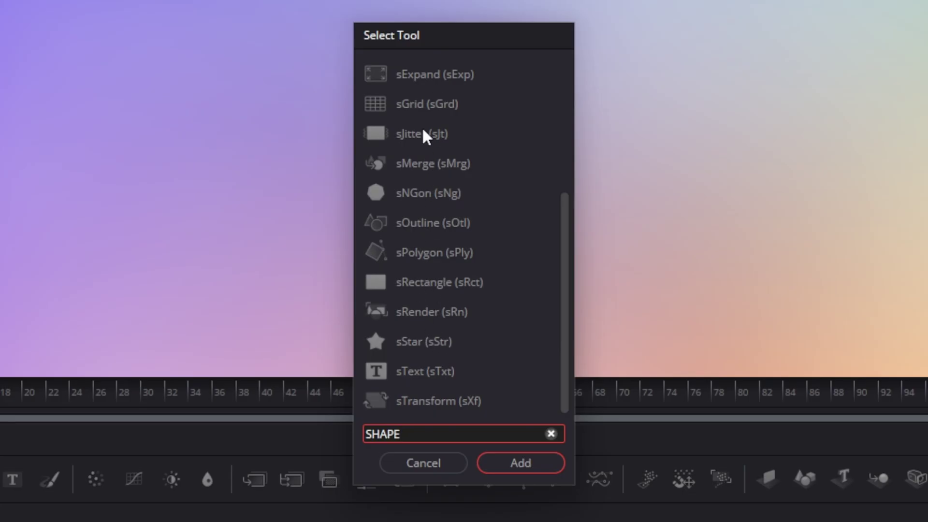
pyautogui.click(407, 340)
pyautogui.click(499, 458)
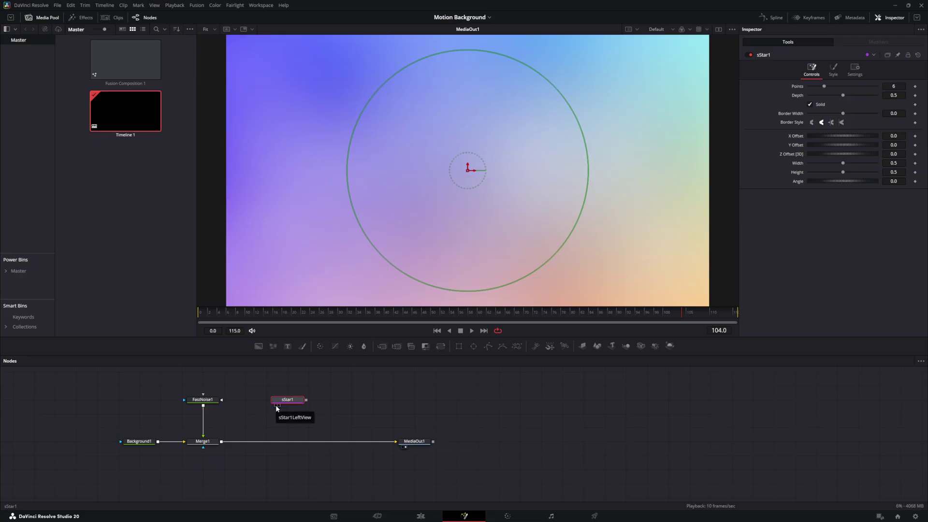
pyautogui.click(719, 30)
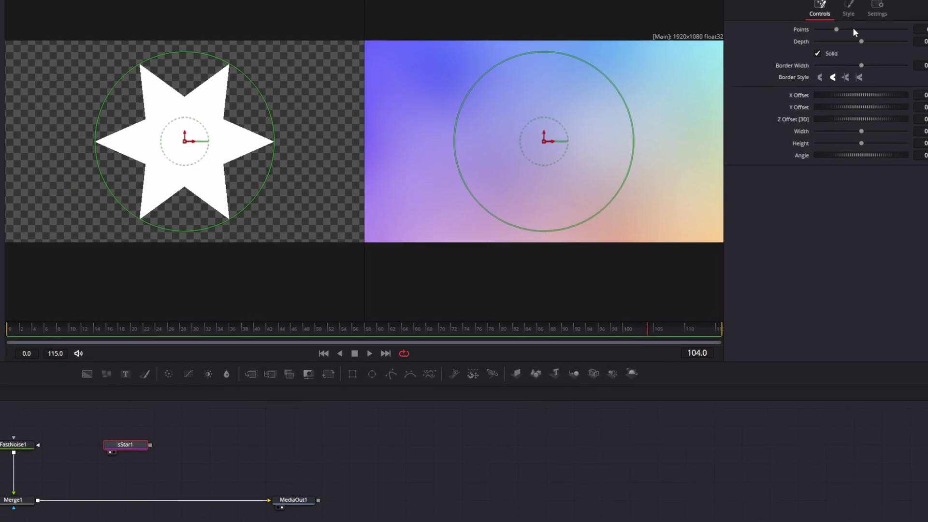
# Set sStar1 to 5 points with thinner arms and a smaller width and height
pyautogui.moveTo(847, 24); pyautogui.dragTo(885, 7)
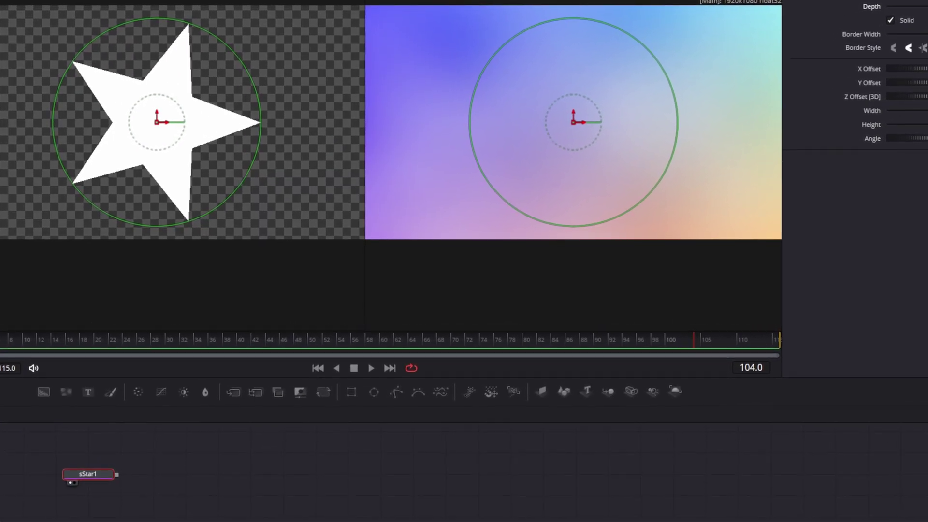
pyautogui.moveTo(908, 11)
pyautogui.mouseDown()
pyautogui.moveTo(895, 14)
pyautogui.moveTo(922, 6)
pyautogui.mouseUp()
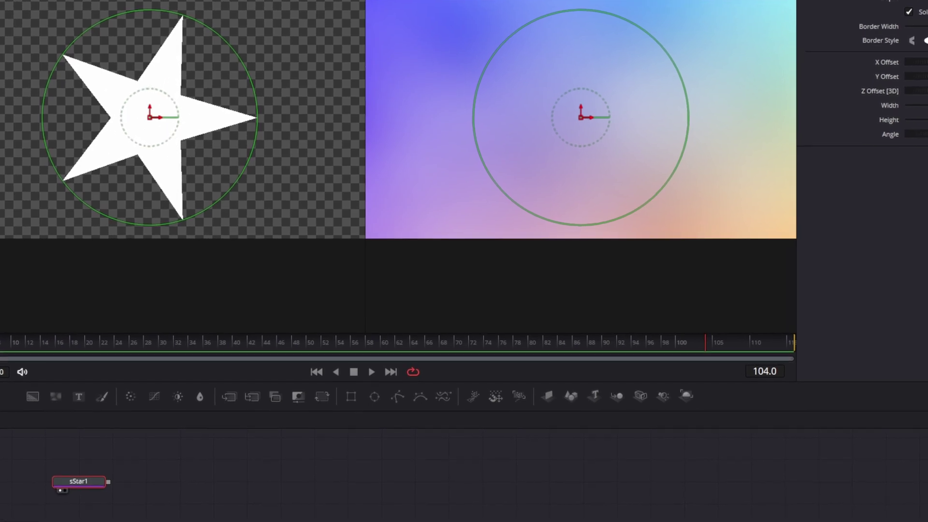
pyautogui.moveTo(924, 103)
pyautogui.mouseDown()
pyautogui.moveTo(917, 102)
pyautogui.moveTo(923, 113)
pyautogui.moveTo(917, 102)
pyautogui.mouseUp()
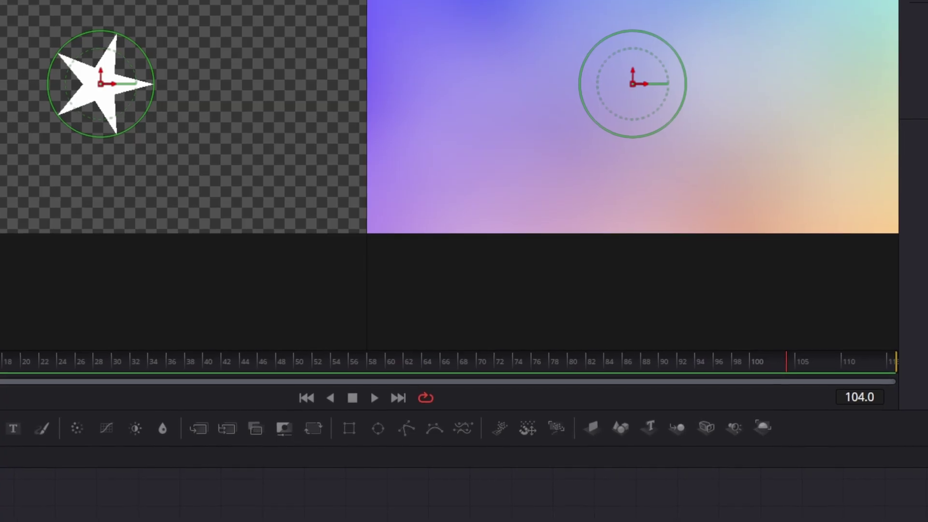
pyautogui.hotkey('shift', 'space')
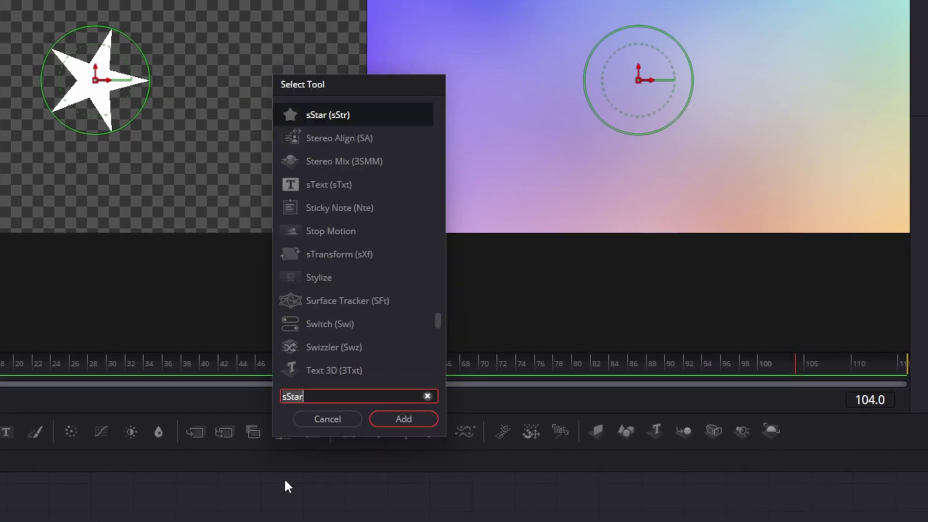
pyautogui.write('sRender')
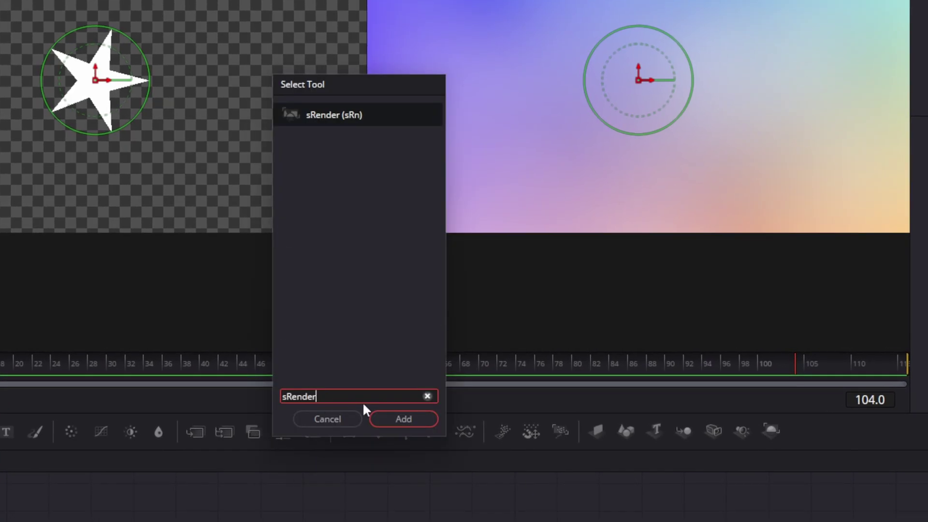
pyautogui.click(404, 419)
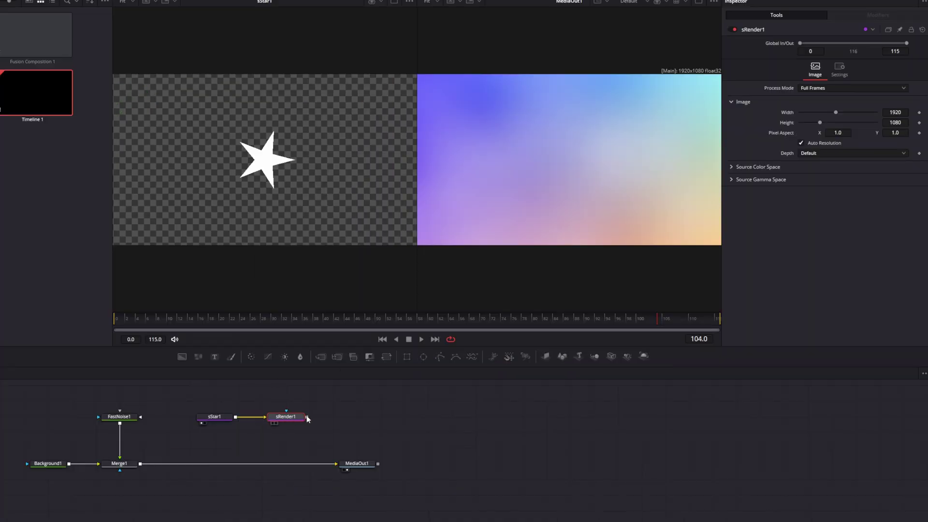
pyautogui.moveTo(307, 418); pyautogui.dragTo(140, 463)
pyautogui.click(284, 468)
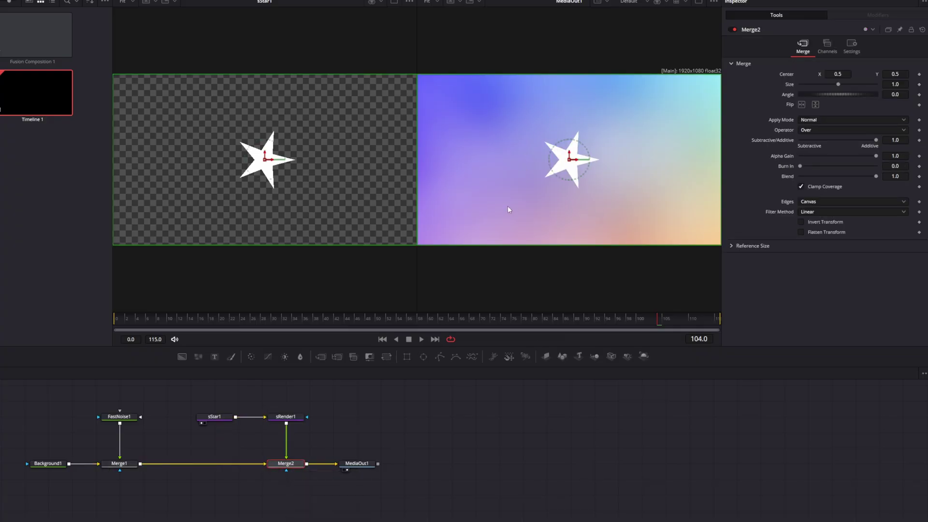
pyautogui.click(541, 183)
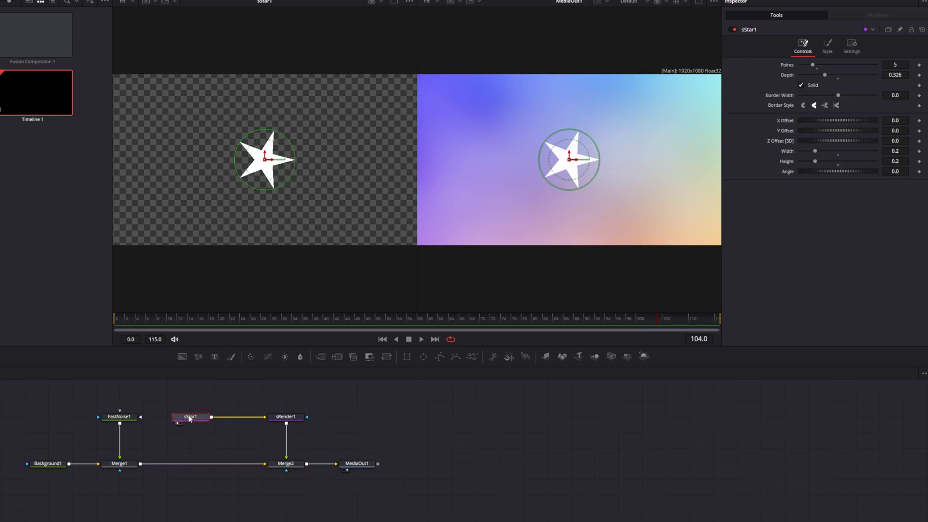
# Insert an sGrid node after sStar1 and set Grid Cells X and Y both to 6
pyautogui.hotkey('shift', 'space')
pyautogui.write('sRender')
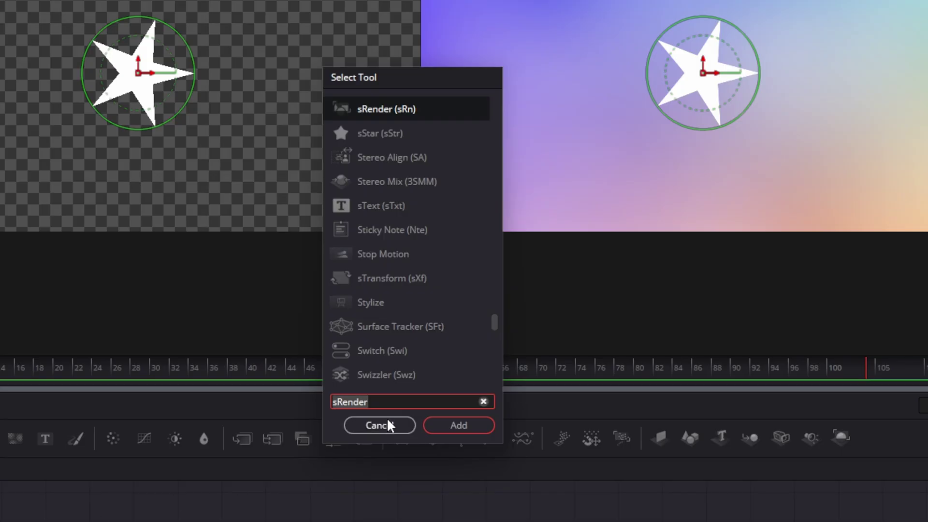
pyautogui.write('sGrid')
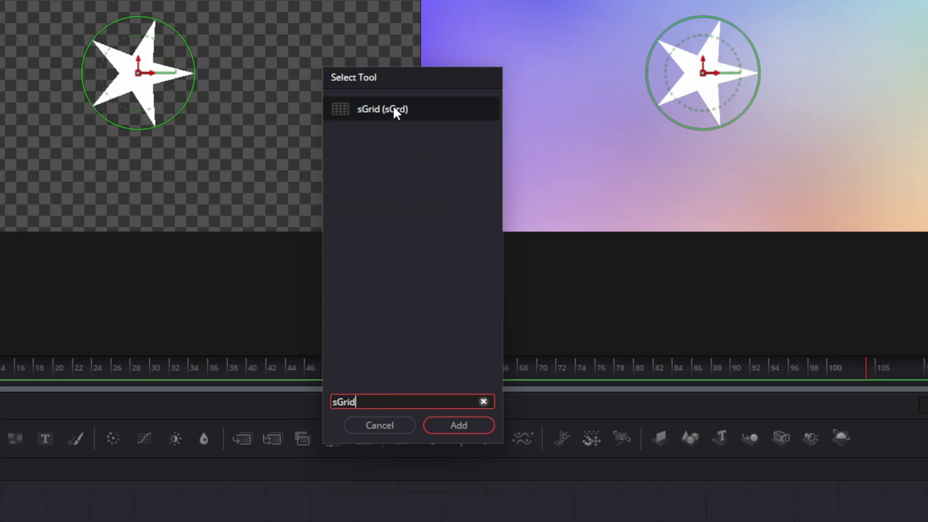
pyautogui.click(459, 425)
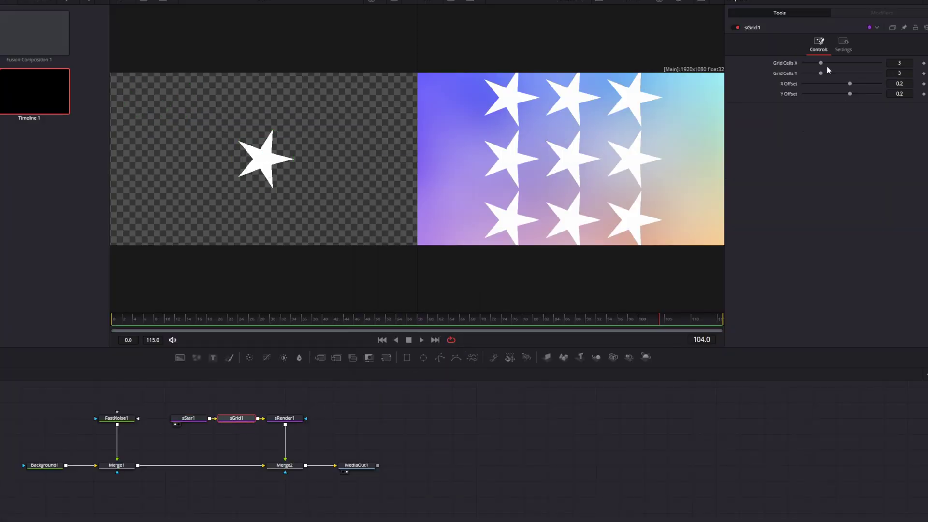
pyautogui.click(906, 63)
pyautogui.write('6')
pyautogui.click(908, 73)
pyautogui.write('6')
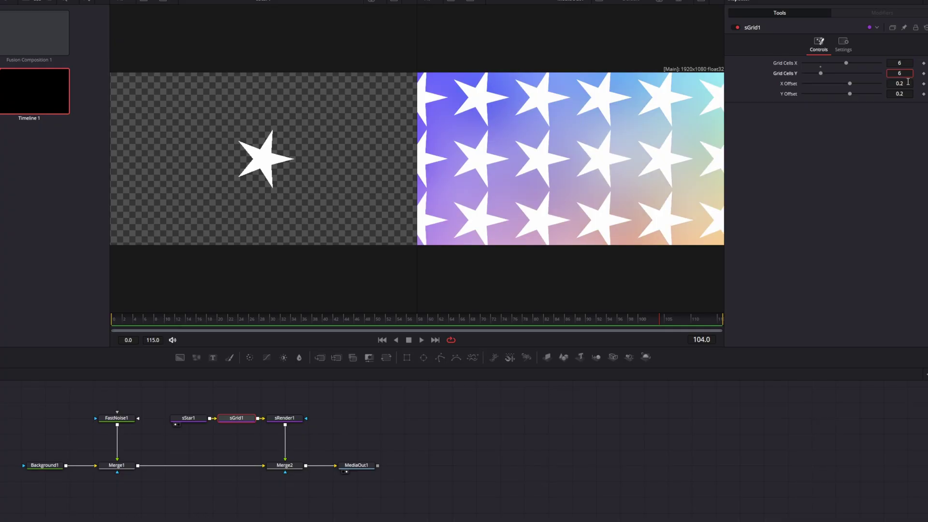
pyautogui.click(908, 82)
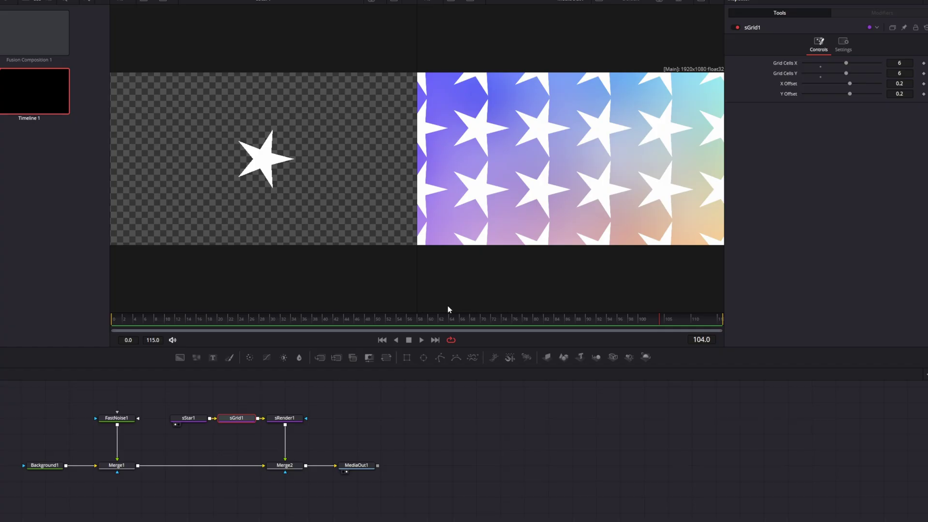
# Set sStar1's Width and Height to 0.1, keeping its Angle at 0
pyautogui.click(188, 419)
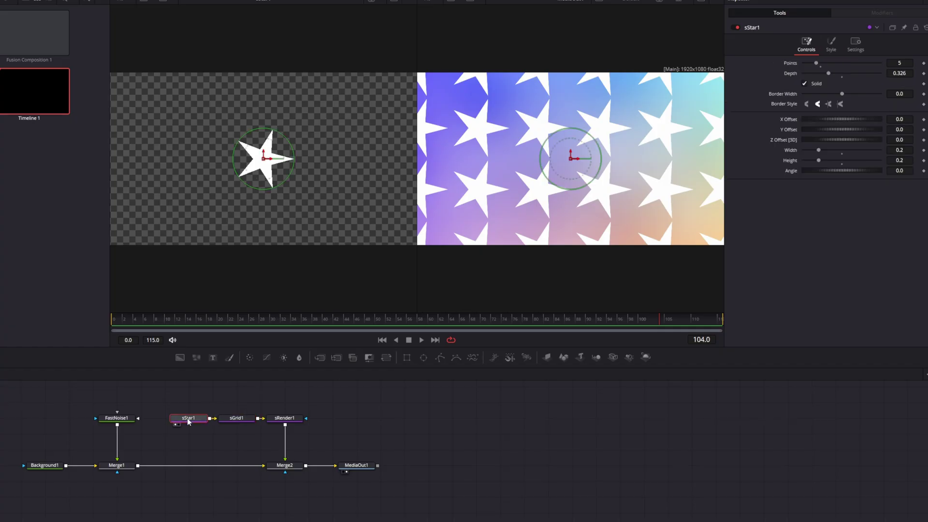
pyautogui.click(907, 150)
pyautogui.press('BackSpace')
pyautogui.write('1')
pyautogui.press('Return')
pyautogui.click(908, 160)
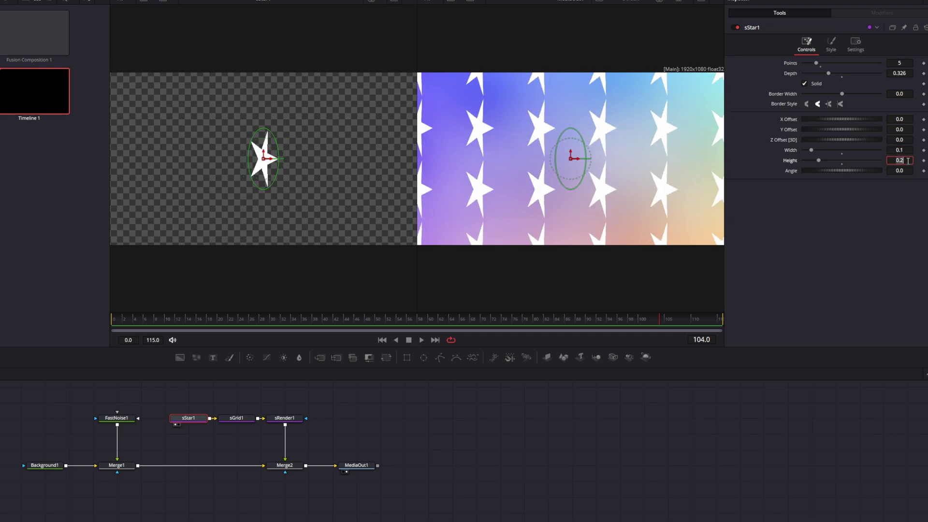
pyautogui.press('BackSpace')
pyautogui.write('1')
pyautogui.press('Return')
pyautogui.click(908, 170)
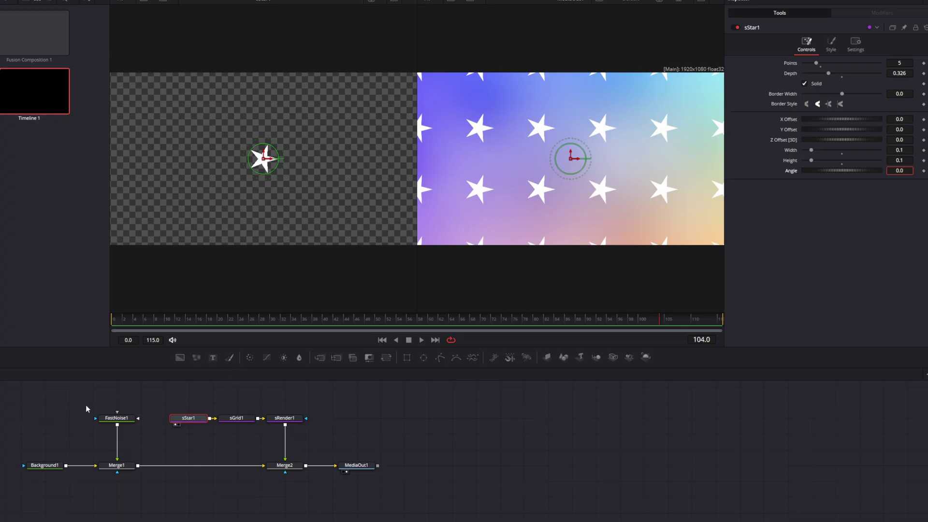
pyautogui.press('Return')
# Lower Merge2's Blend to about 0.118 so the star grid becomes a faint overlay
pyautogui.click(279, 466)
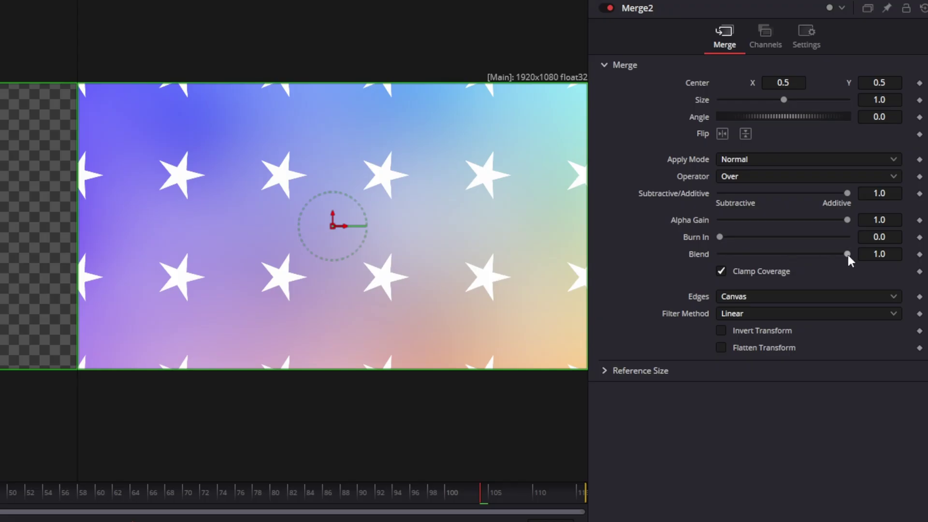
pyautogui.moveTo(879, 176); pyautogui.dragTo(836, 176)
pyautogui.moveTo(775, 257); pyautogui.dragTo(739, 255)
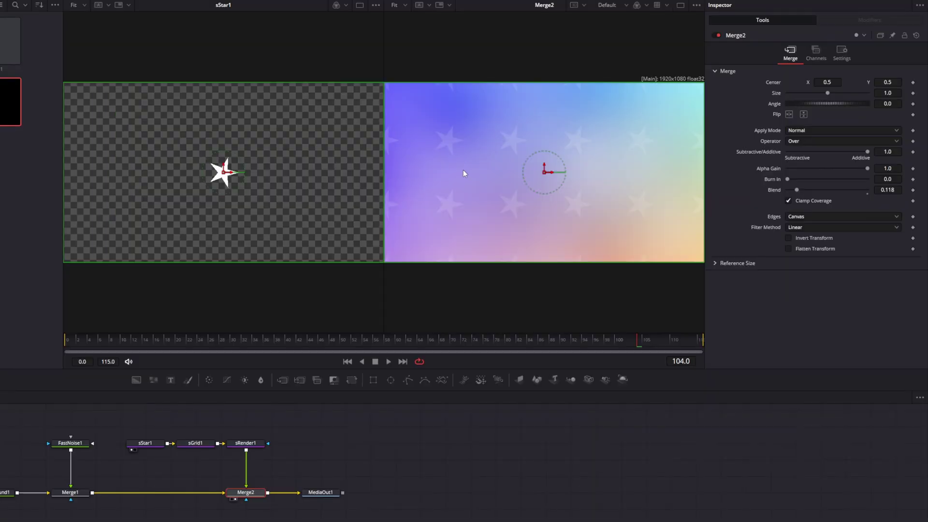
pyautogui.click(145, 445)
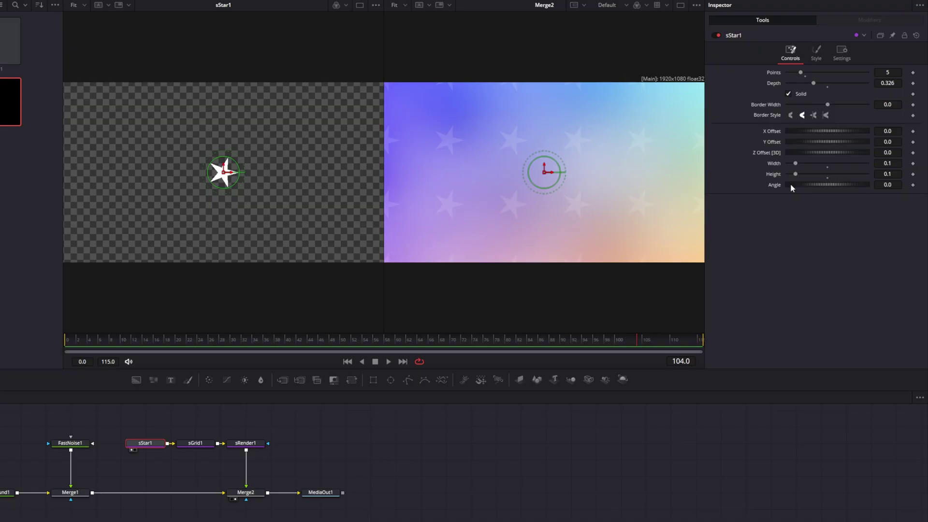
# At frame 0, give sStar1's Angle the expression =time and play to watch the stars rotate
pyautogui.moveTo(640, 344); pyautogui.dragTo(66, 354)
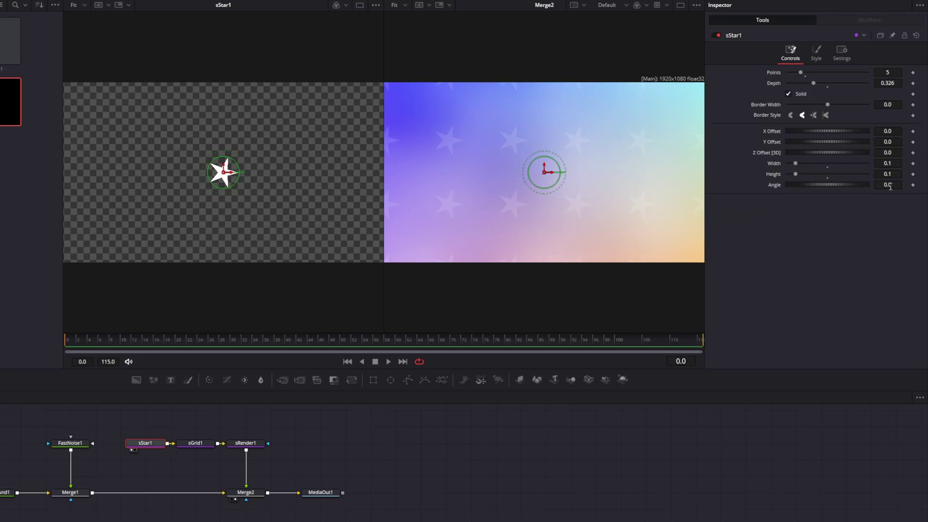
pyautogui.click(889, 185)
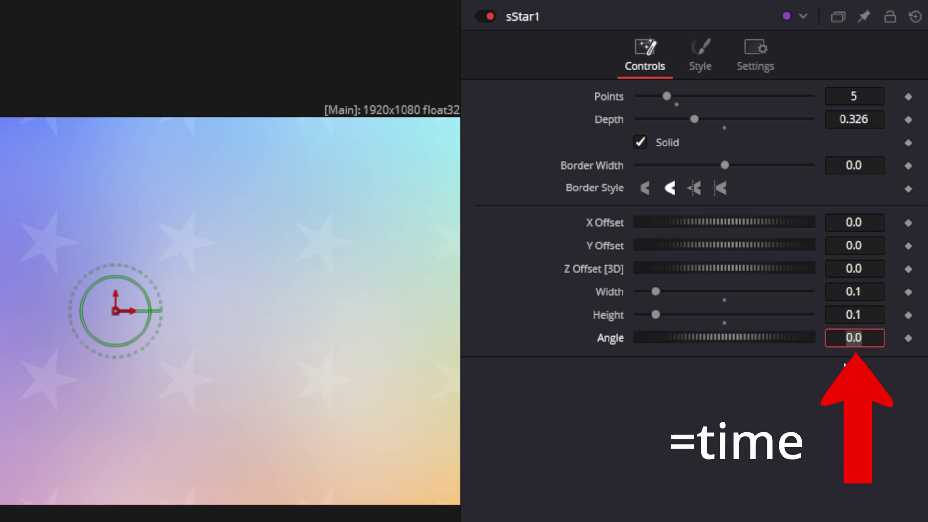
pyautogui.write('=time')
pyautogui.press('Return')
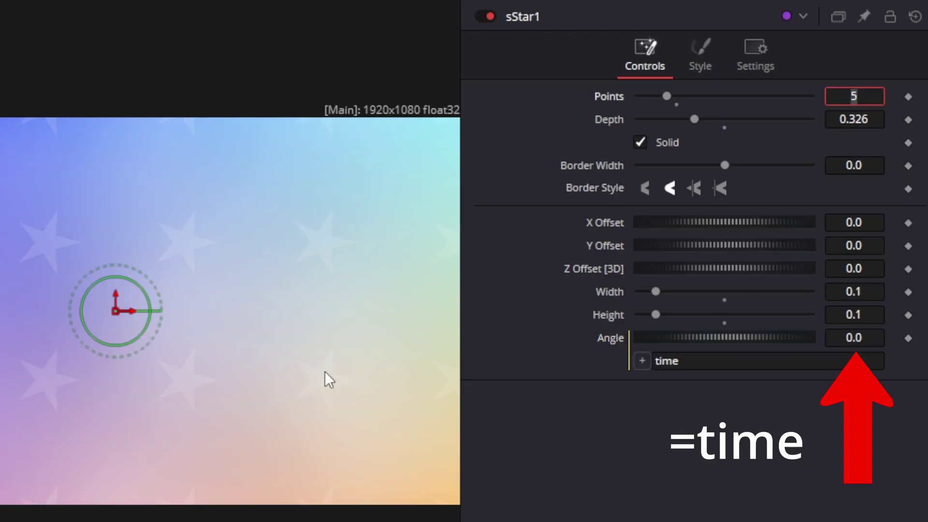
pyautogui.click(472, 330)
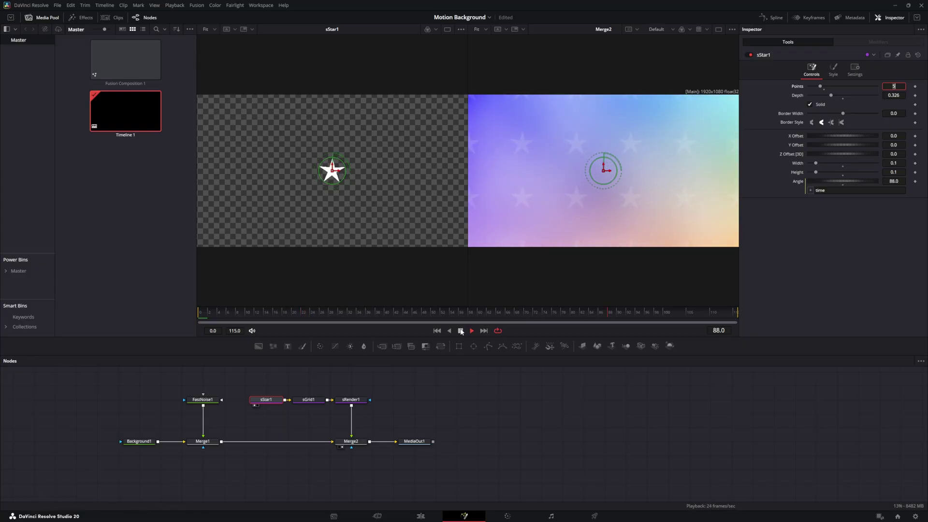
pyautogui.press('Return')
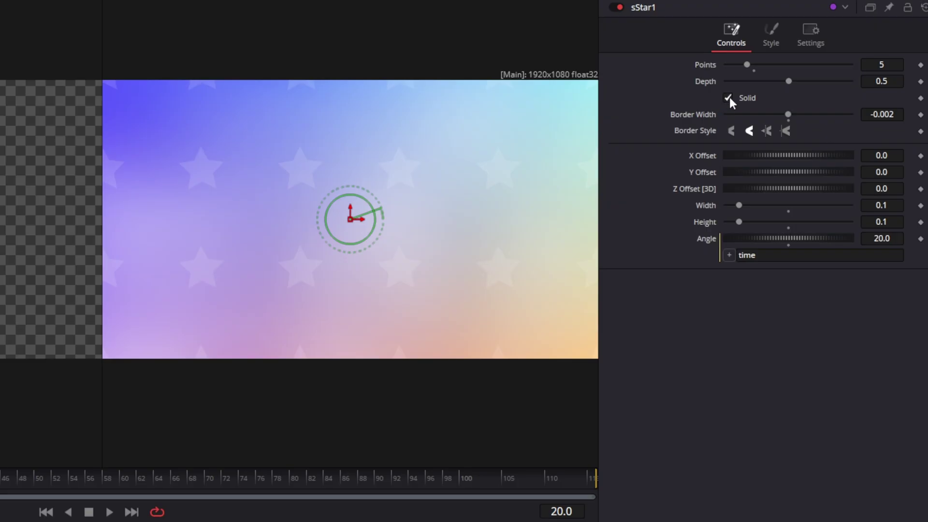
# Uncheck Solid on sStar1, set Border Width to 0.004, and preview the outlined stars
pyautogui.click(728, 98)
pyautogui.moveTo(789, 112); pyautogui.dragTo(790, 108)
pyautogui.rightClick(790, 108)
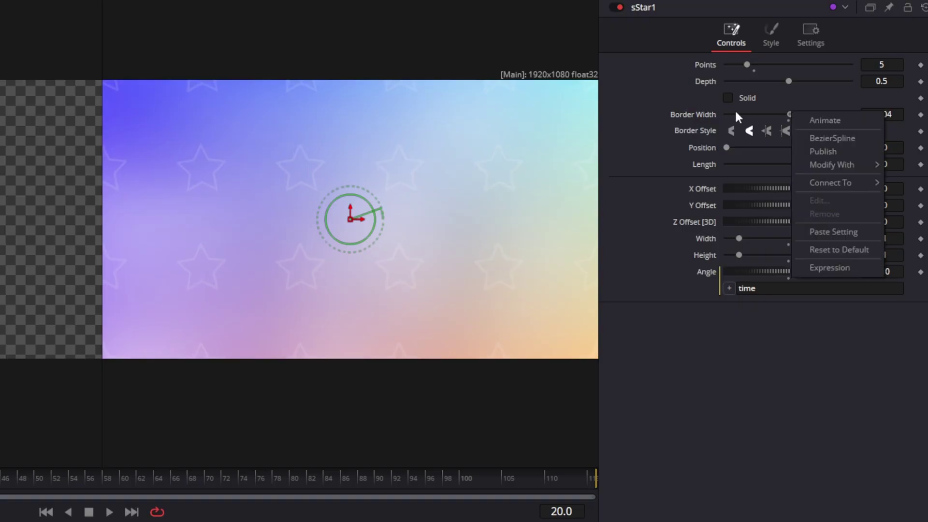
pyautogui.press('Escape')
pyautogui.click(109, 511)
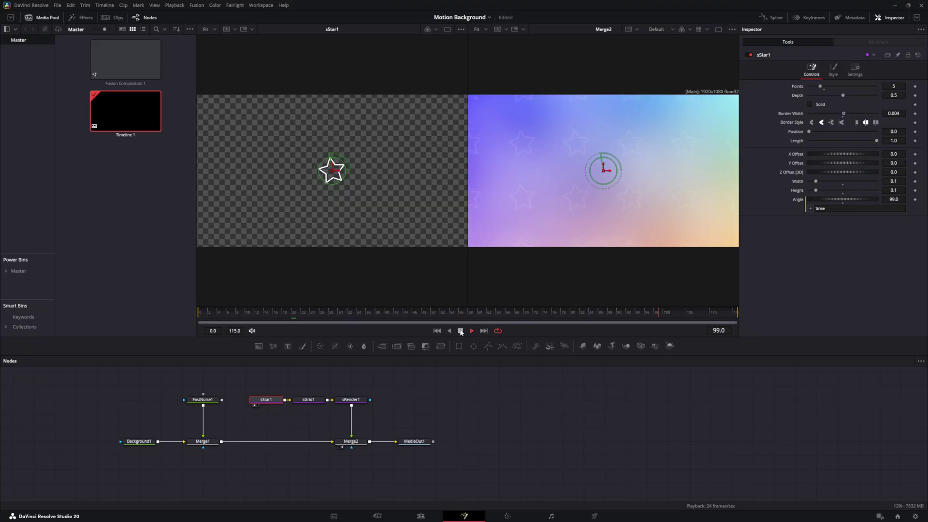
pyautogui.press('space')
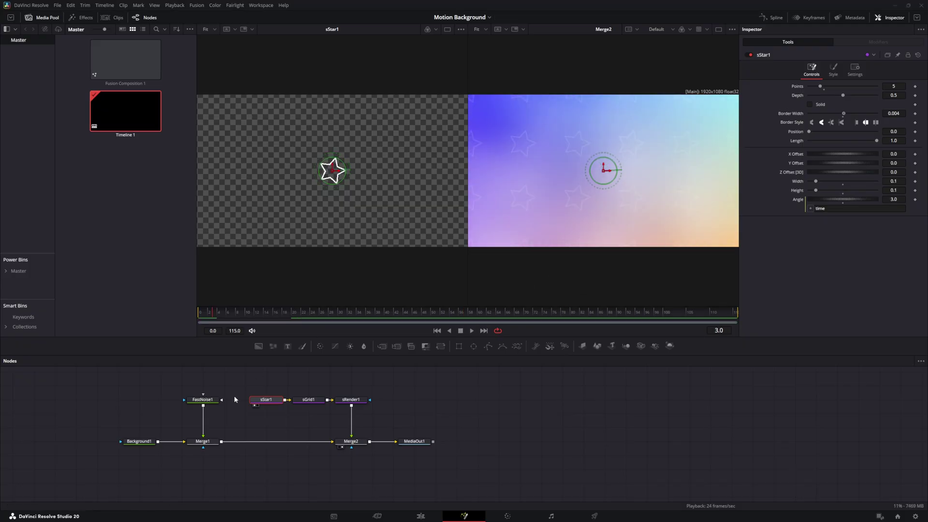
# Search the tool list for 'shape', then return to the Edit page timeline
pyautogui.hotkey('shift', 'space')
pyautogui.write('shape')
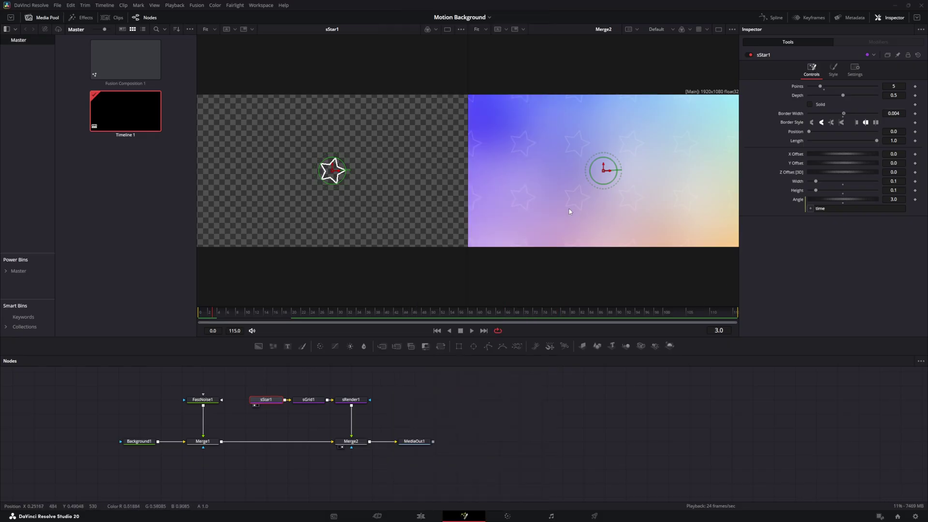
pyautogui.click(420, 516)
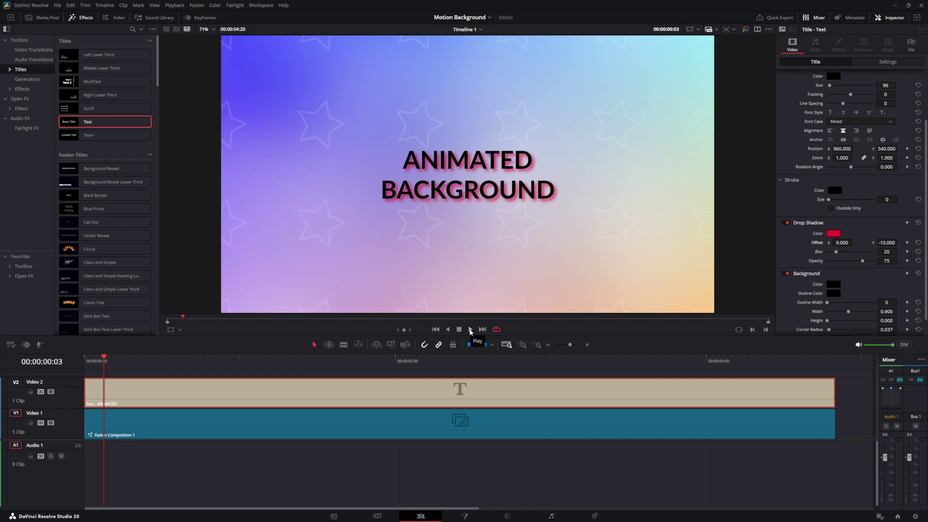
# Play Timeline 1 to see the ANIMATED BACKGROUND title over the faint spinning stars
pyautogui.click(470, 330)
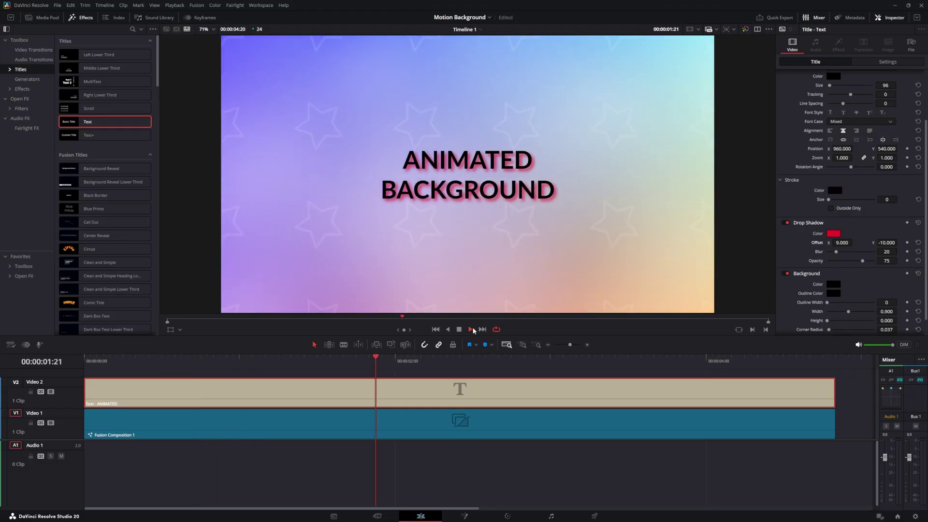